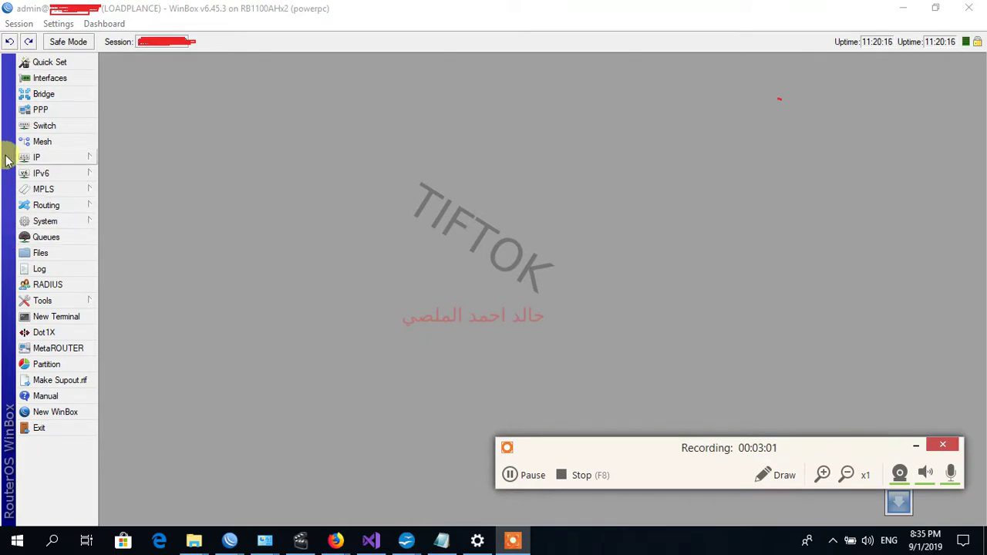
- Open IP > Firewall > Address Lists and select the 8.8.8.8 MYDNS entry
click(37, 156)
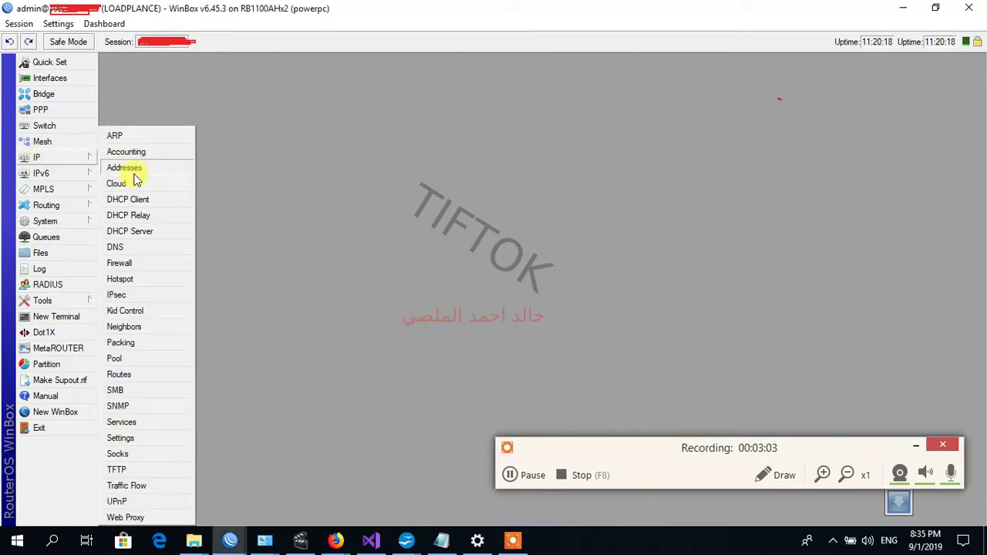
click(132, 265)
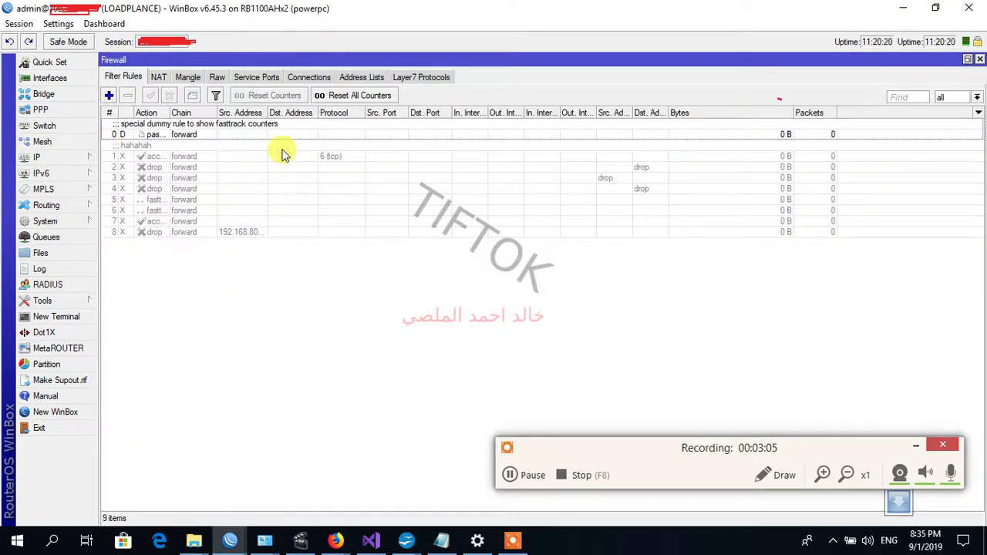
click(356, 77)
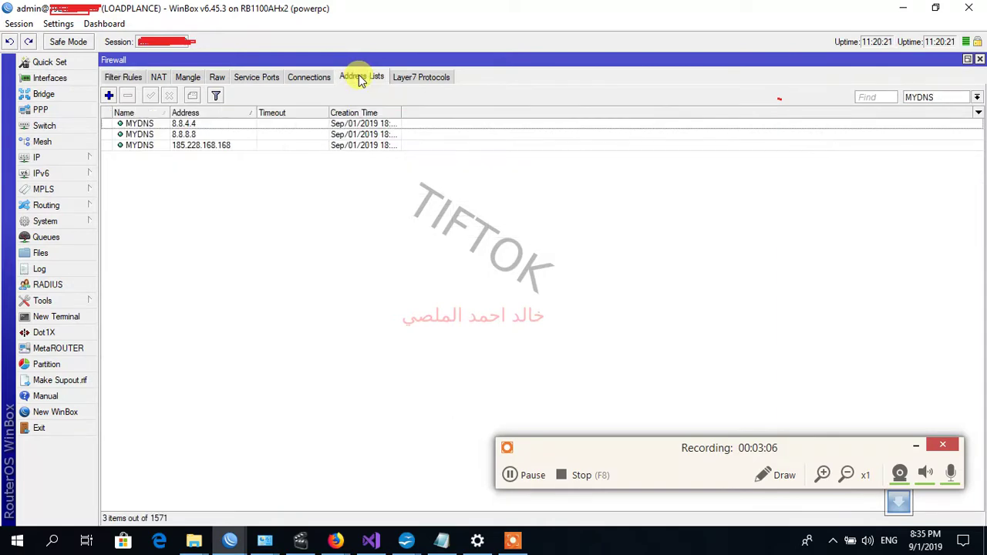
click(222, 138)
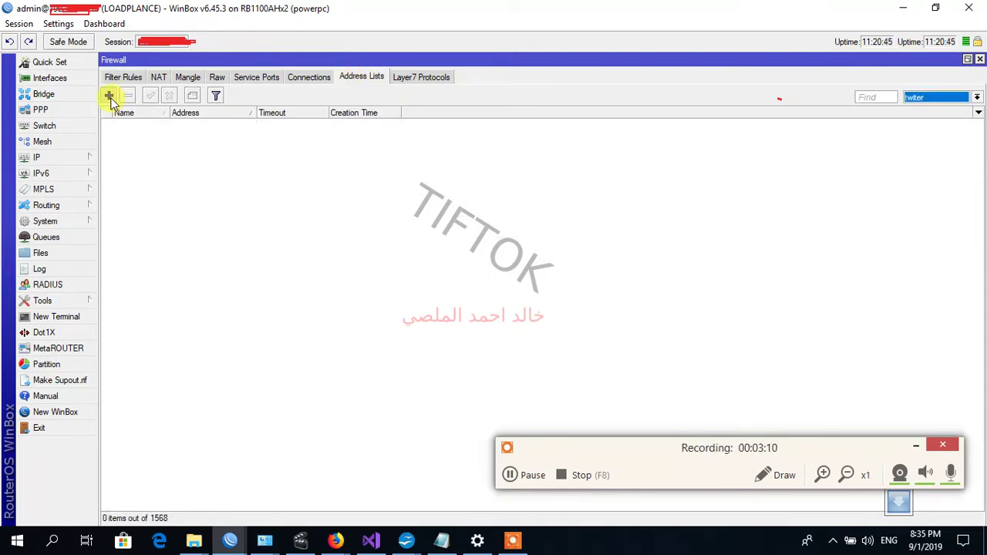
- Add an address-list entry named THEDNS with address 185.228.168.168
click(109, 96)
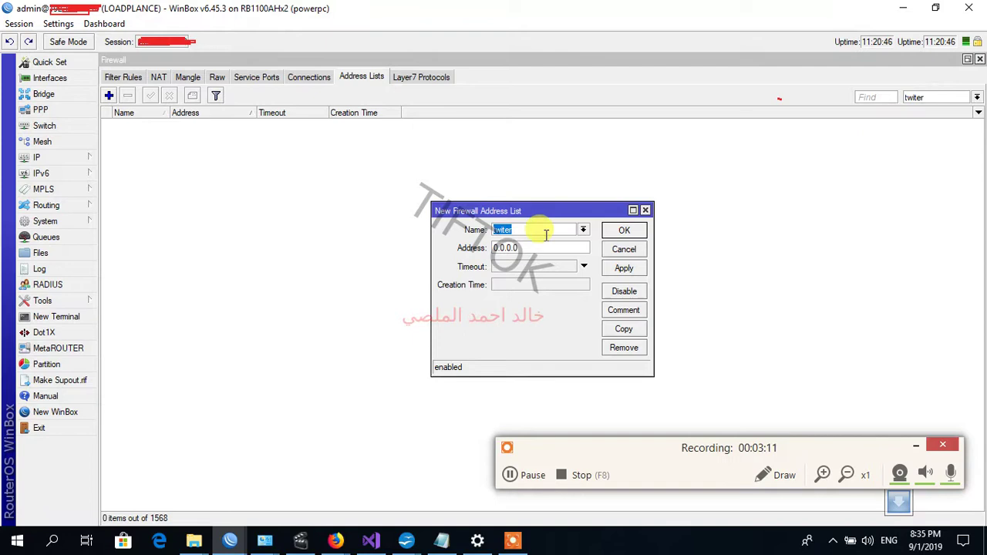
text(m)
key(BackSpace)
text(THED)
text(NS)
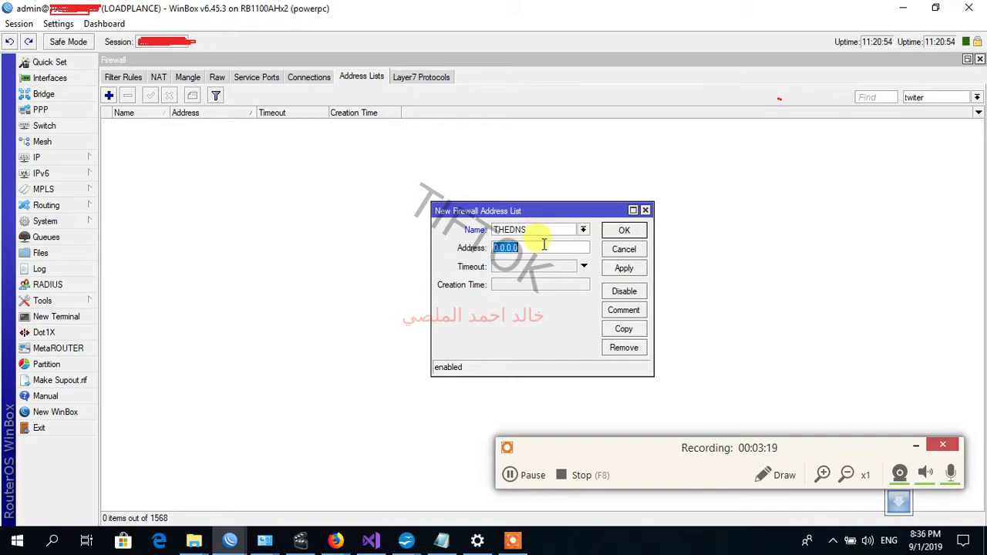
right_click(543, 244)
click(571, 284)
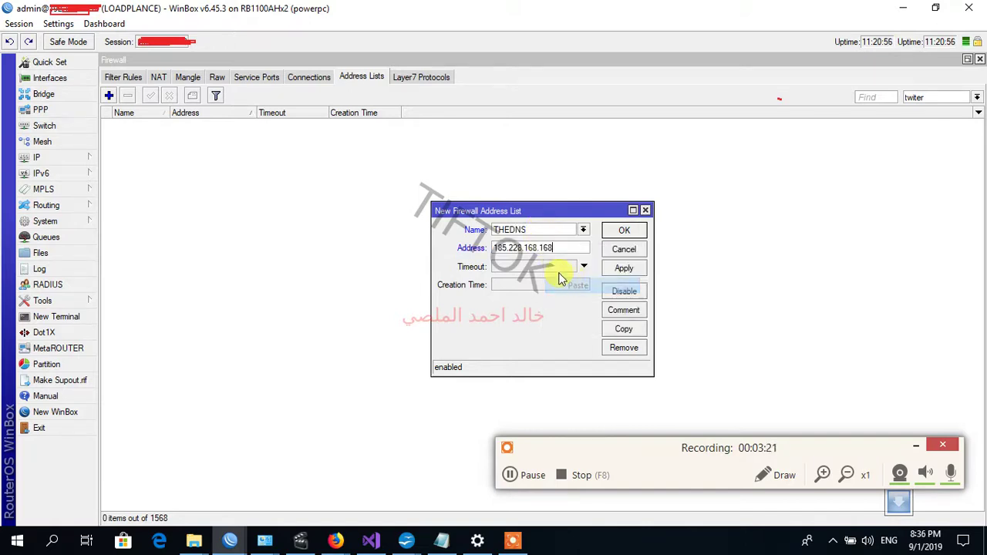
drag(573, 247, 475, 247)
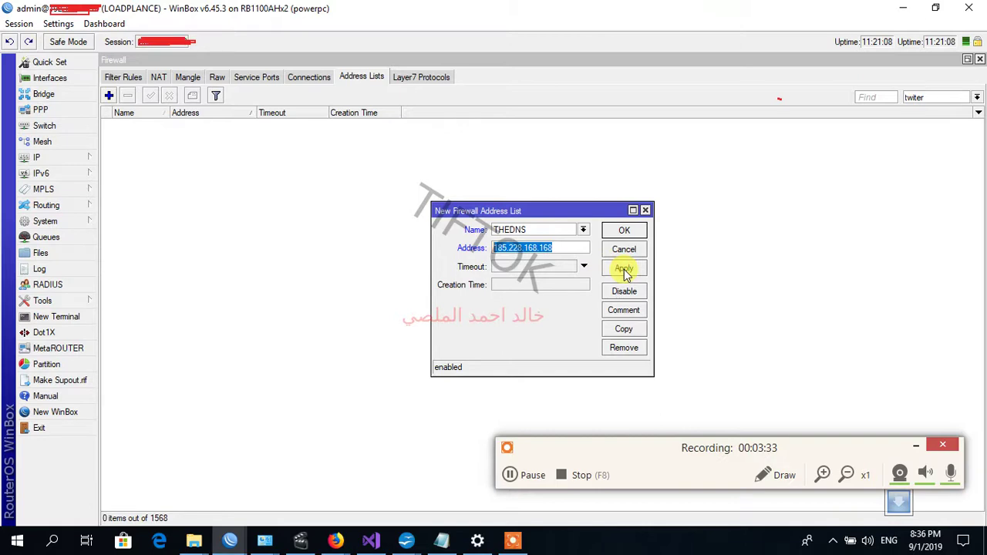
click(625, 270)
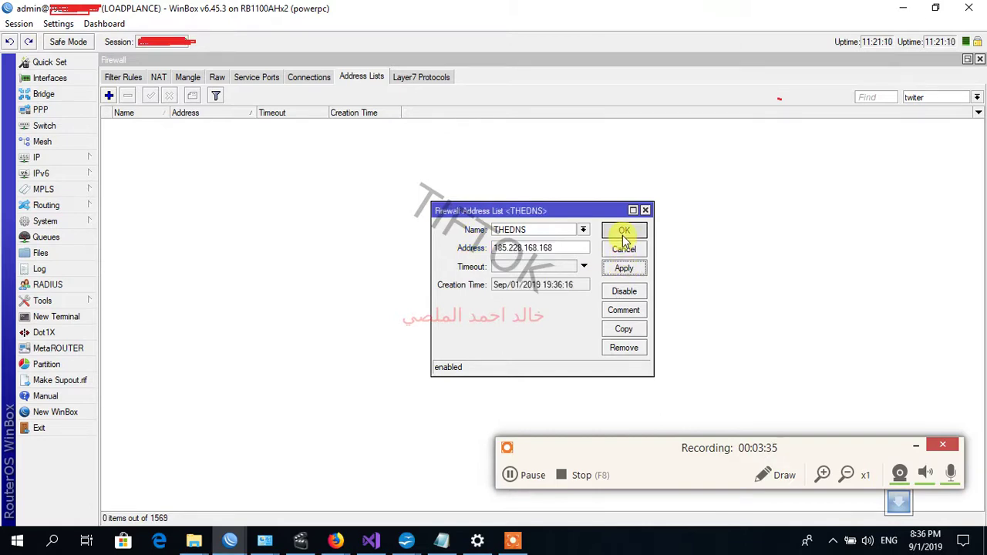
click(623, 236)
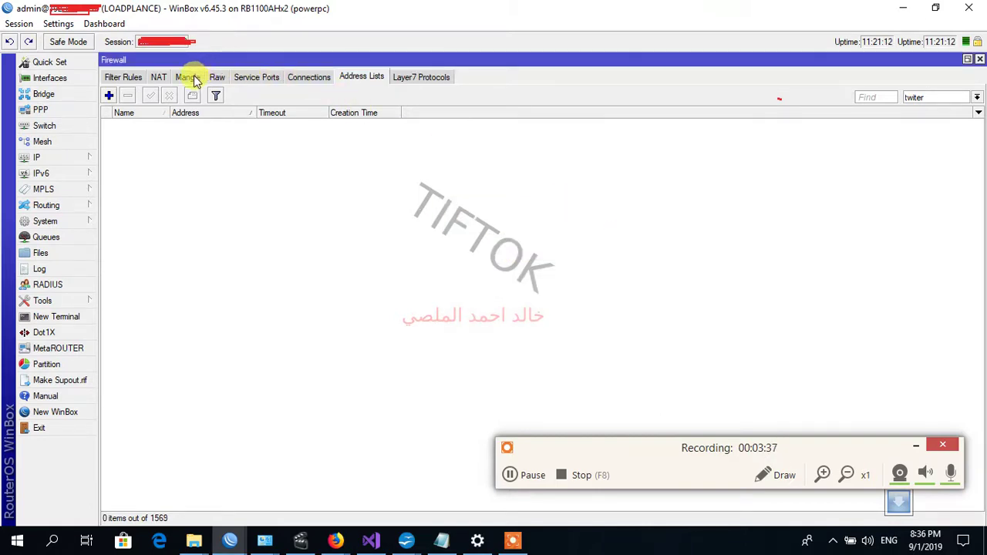
- Start a new filter rule matching protocol udp with destination port 53
click(126, 77)
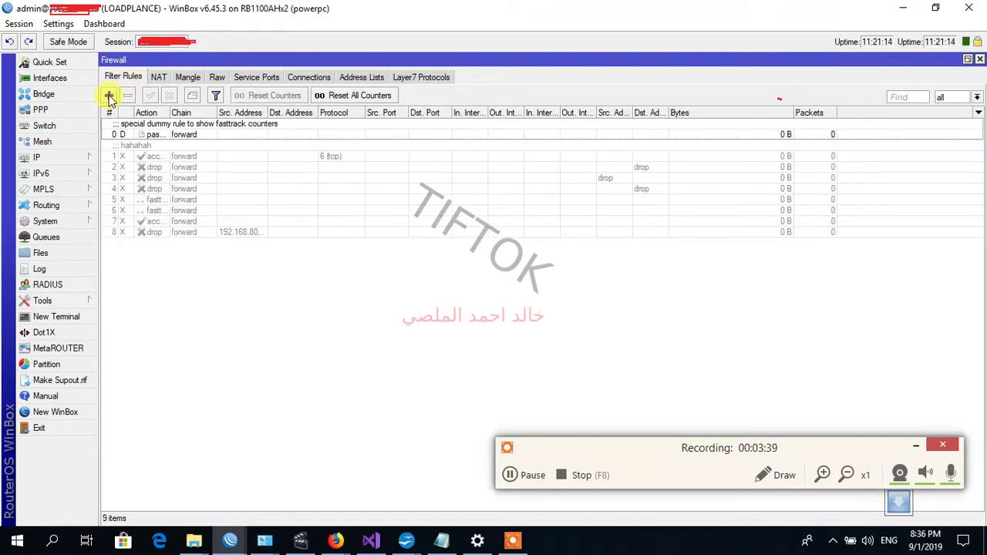
click(109, 94)
click(431, 80)
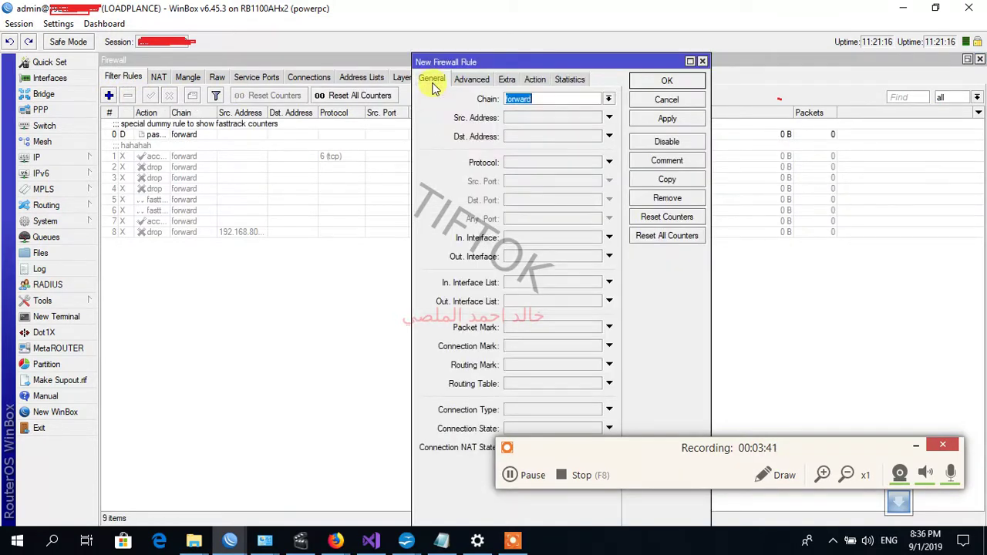
click(522, 163)
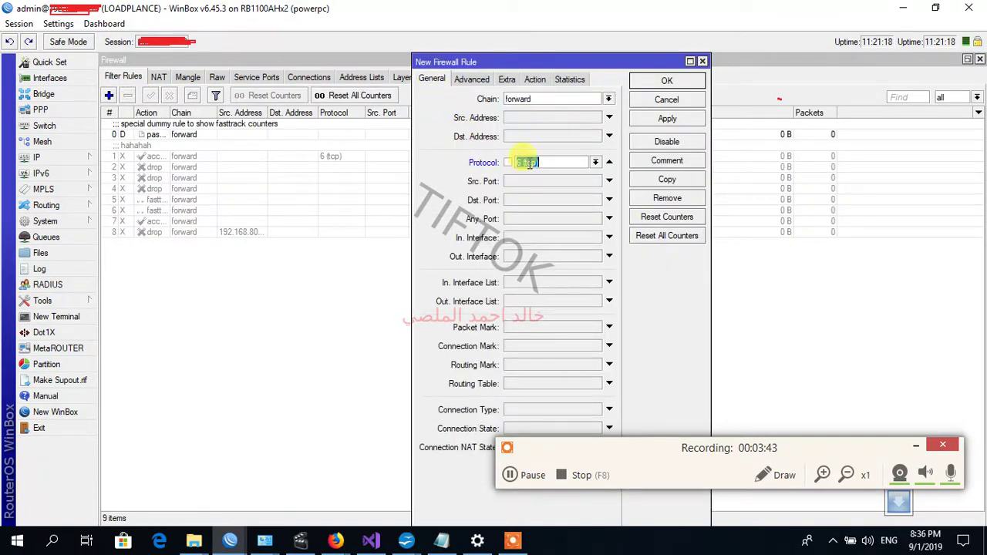
click(595, 162)
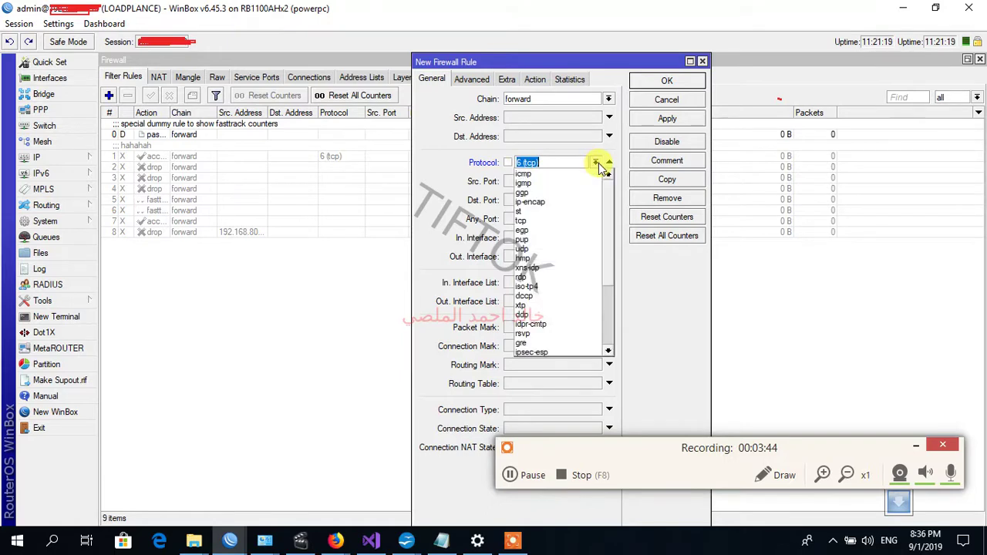
click(539, 249)
click(535, 203)
text(53)
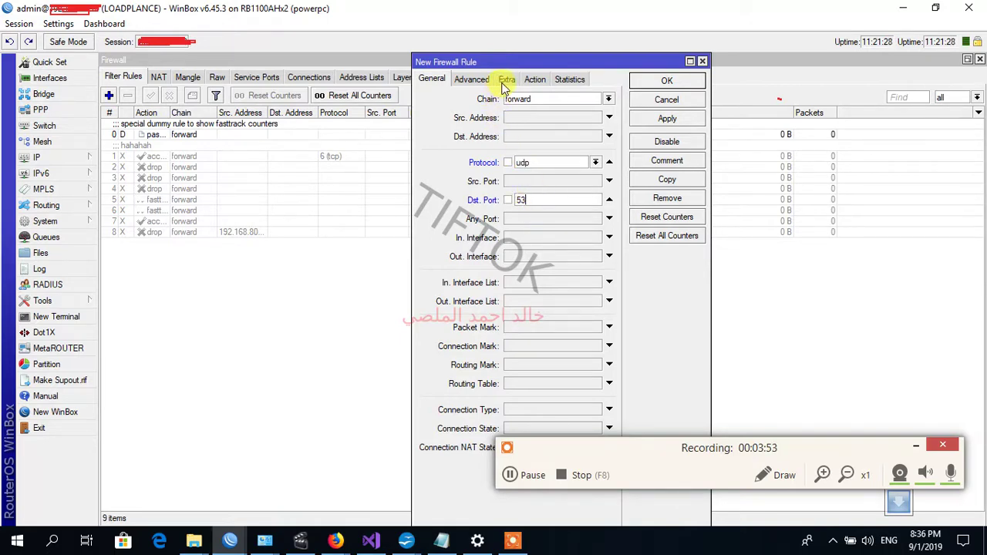
- Match destination address list ! THEDNS, set the action to drop, and save the rule
click(534, 79)
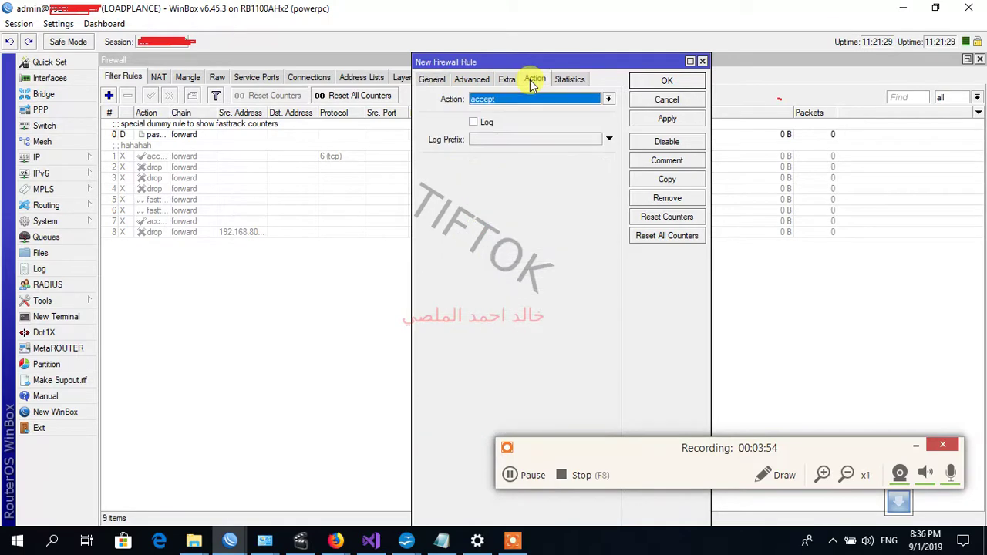
click(473, 79)
click(518, 121)
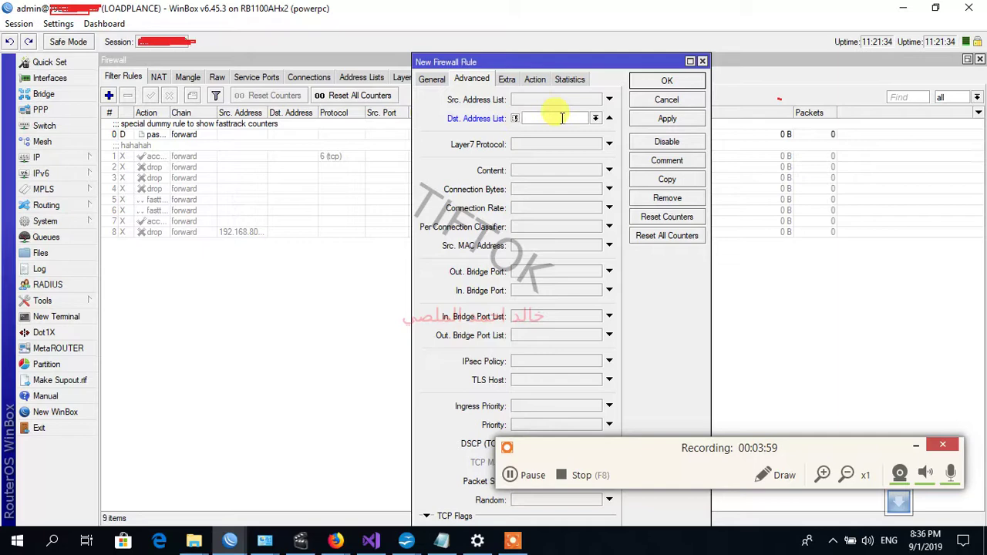
key(Down)
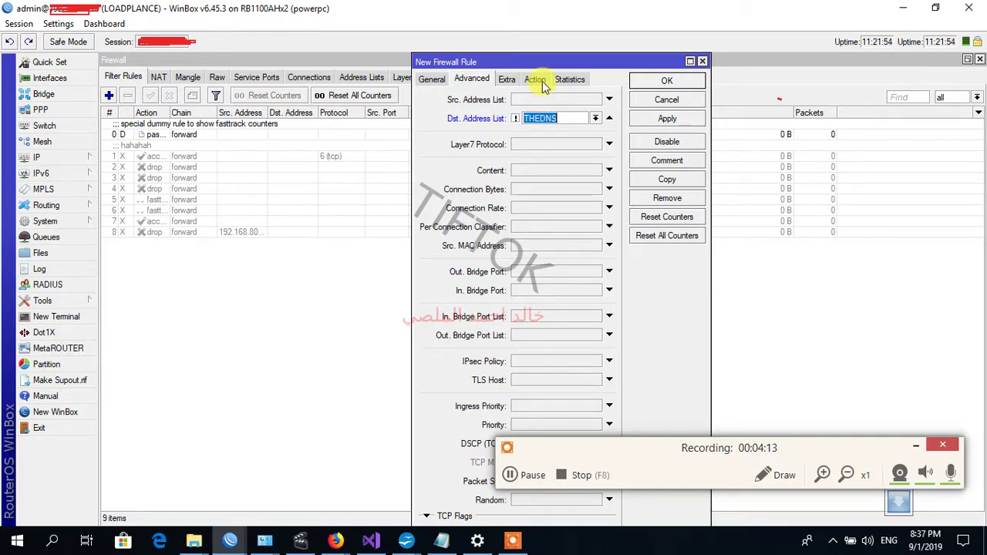
click(538, 80)
click(540, 99)
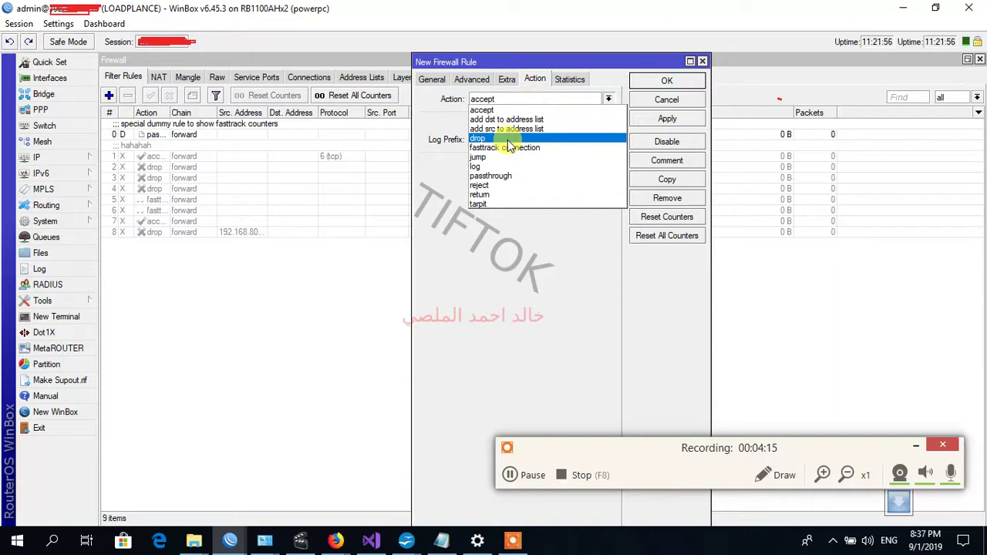
click(505, 152)
click(665, 81)
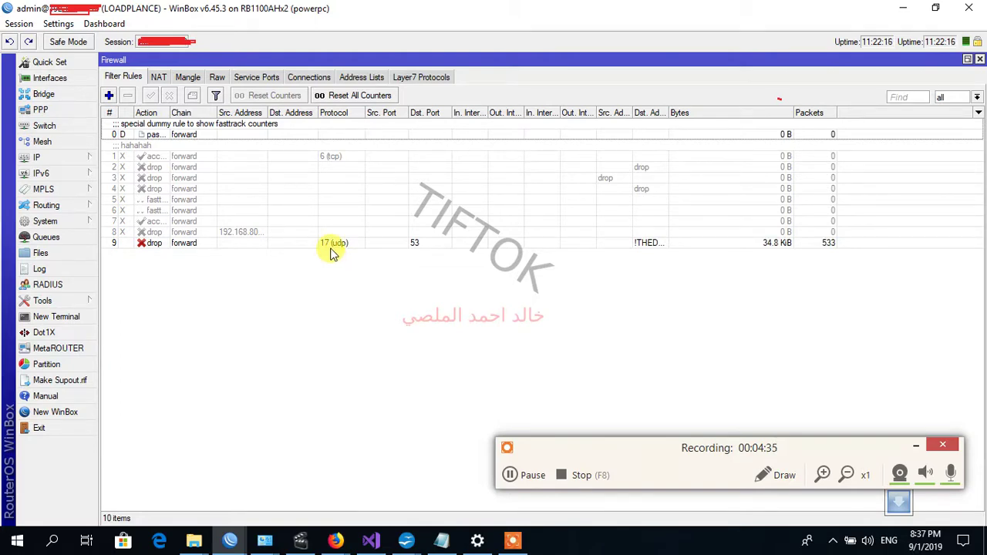
- Watch rule 9's counters, verify DNS servers show 185.228.168.168, then view Address Lists
click(332, 244)
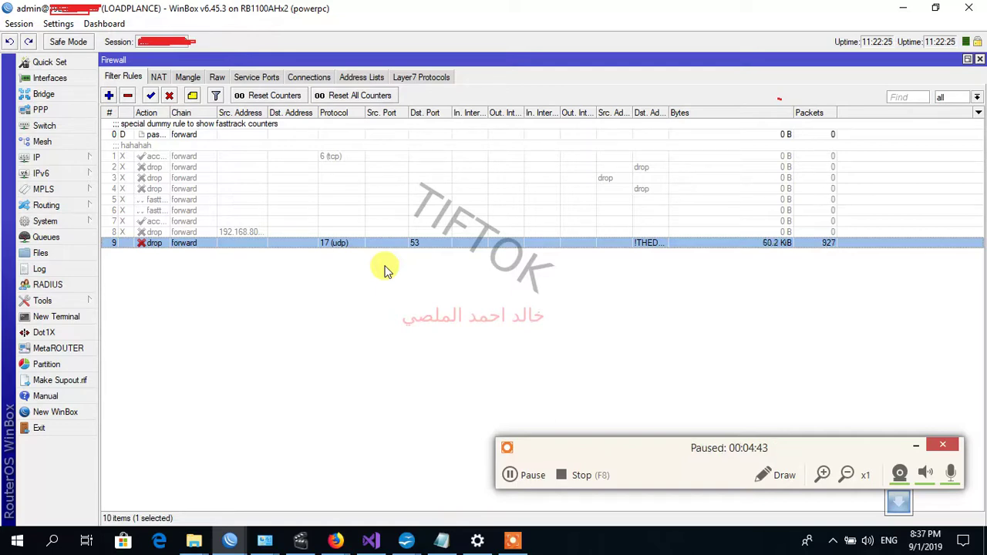
click(47, 157)
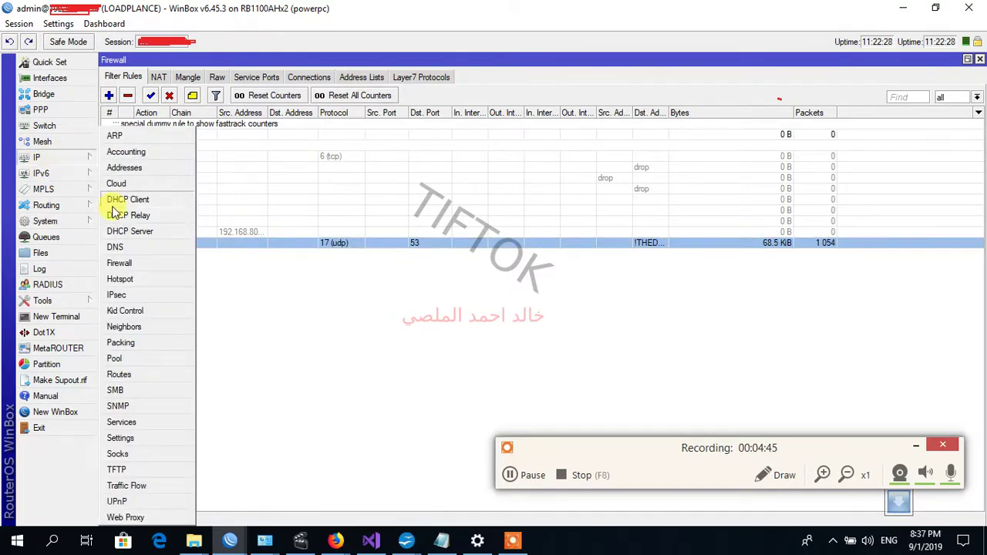
click(127, 243)
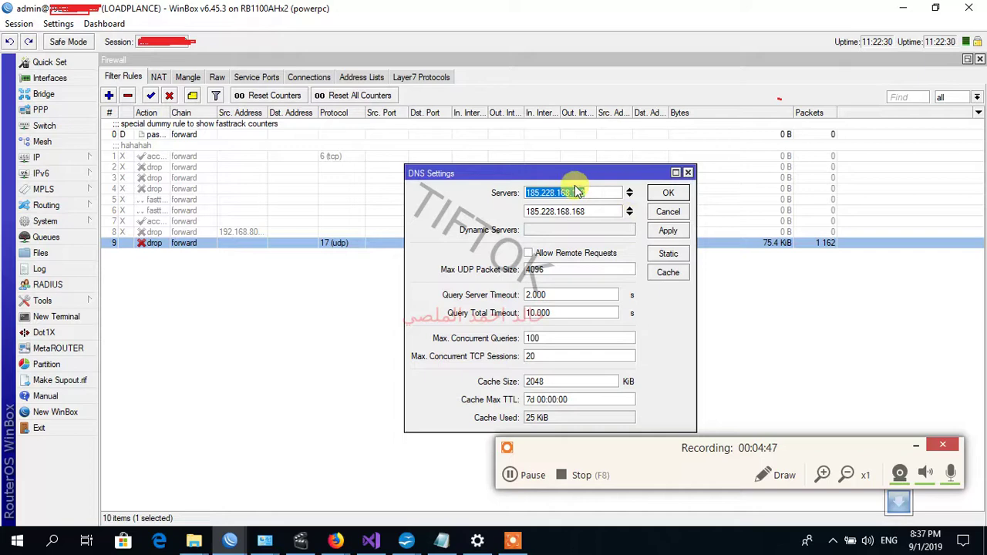
click(601, 194)
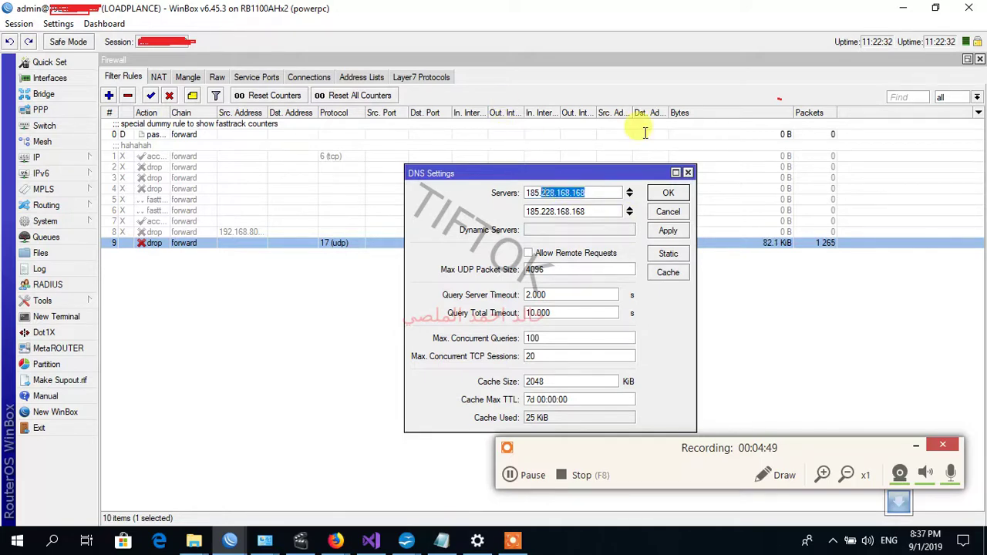
click(665, 215)
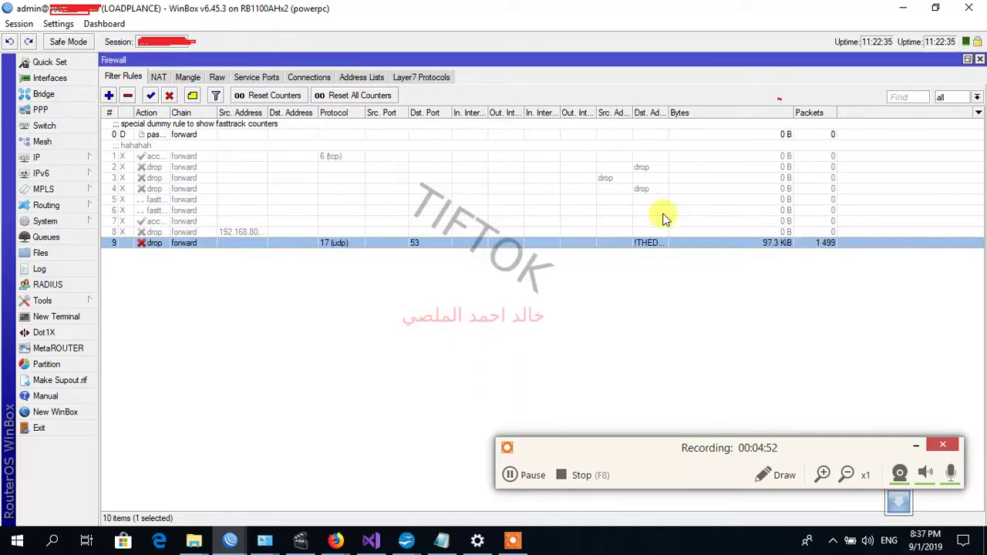
click(378, 71)
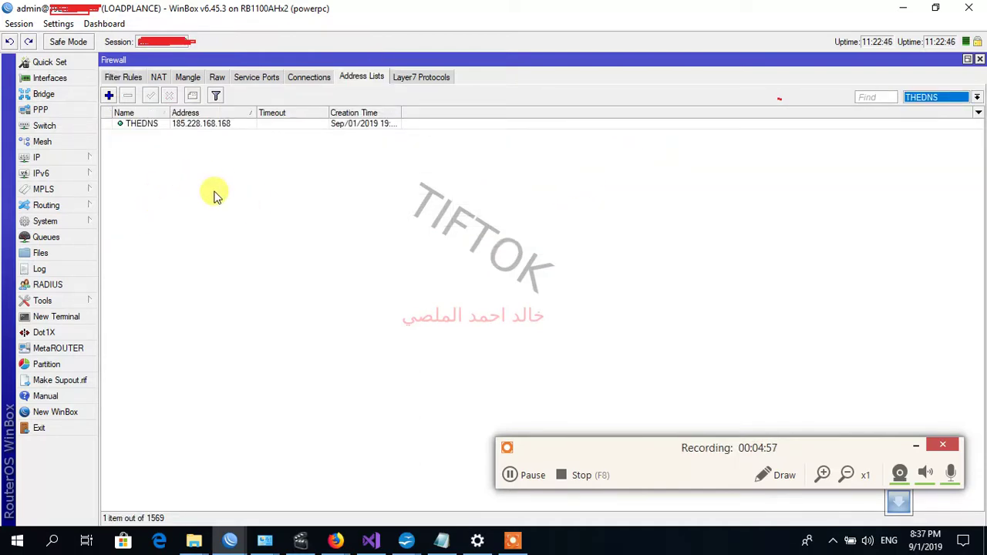
- Add a second THEDNS entry for 208.67.220.123, then return to Filter Rules
click(108, 95)
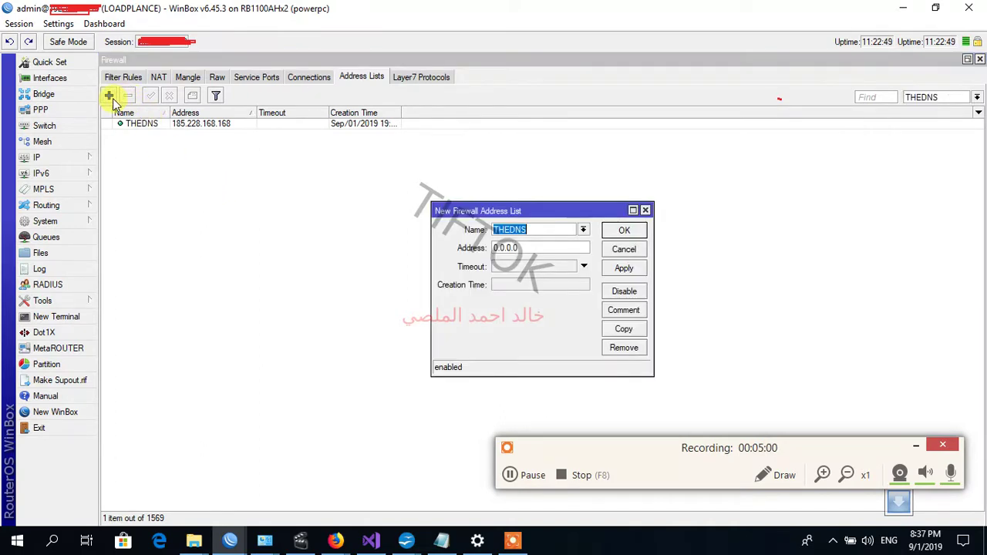
click(544, 247)
double_click(543, 246)
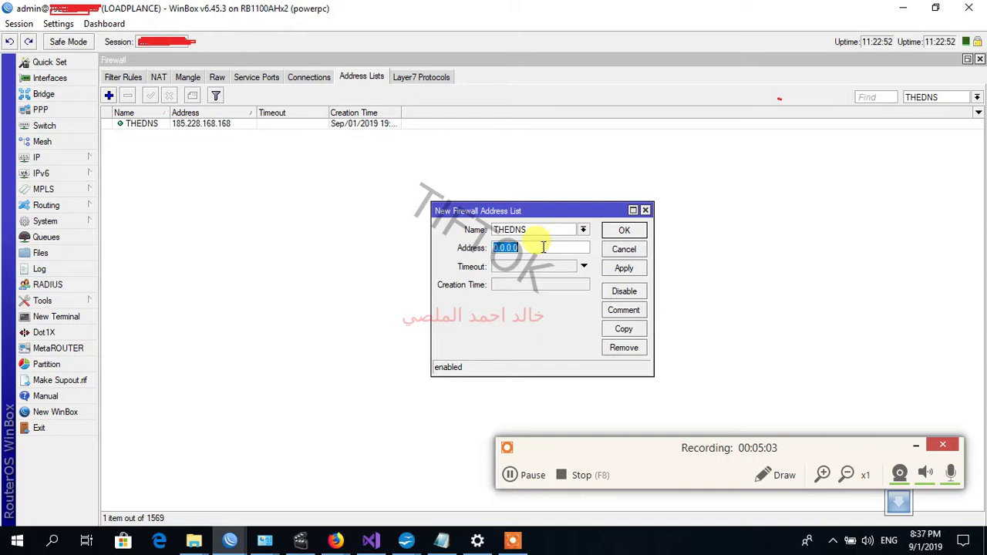
text(208.67)
text(.2)
text(.1)
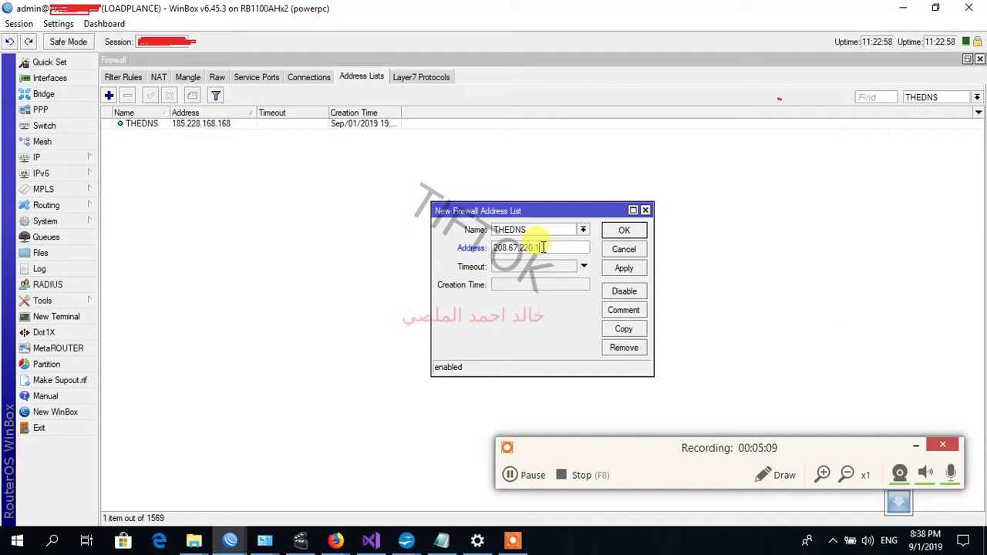
text(3)
key(Return)
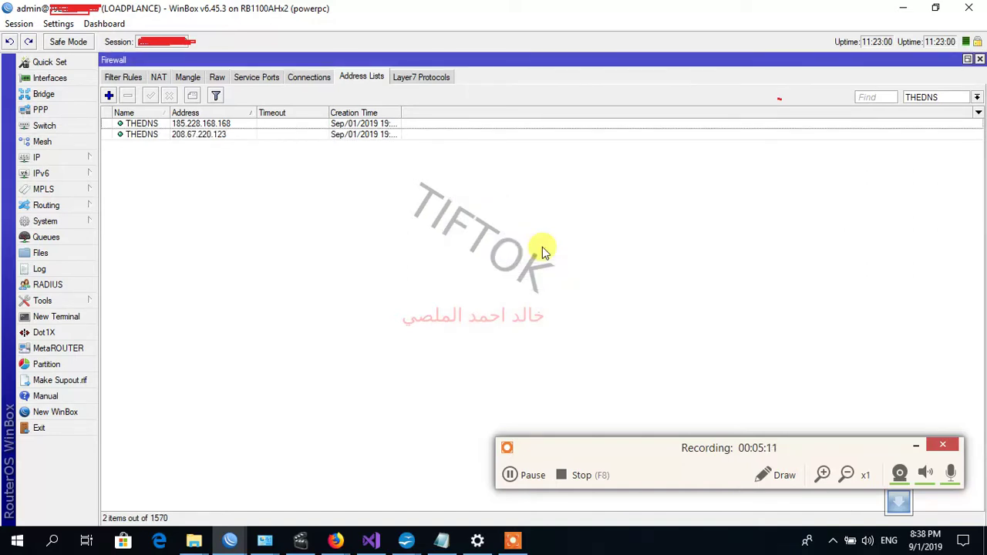
click(120, 77)
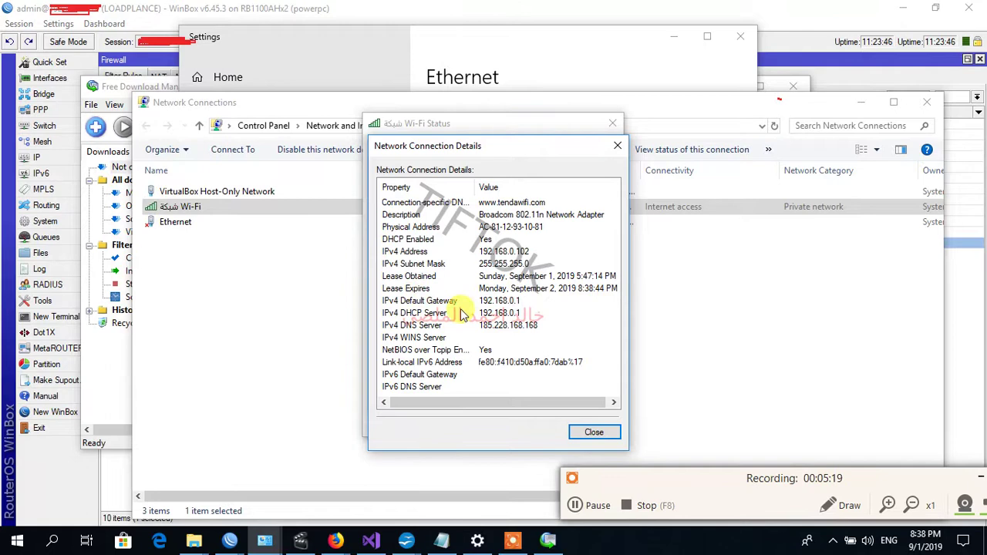
- Check the Wi-Fi IPv4 DNS Server reads 185.228.168.168, then close the details and status windows
click(493, 325)
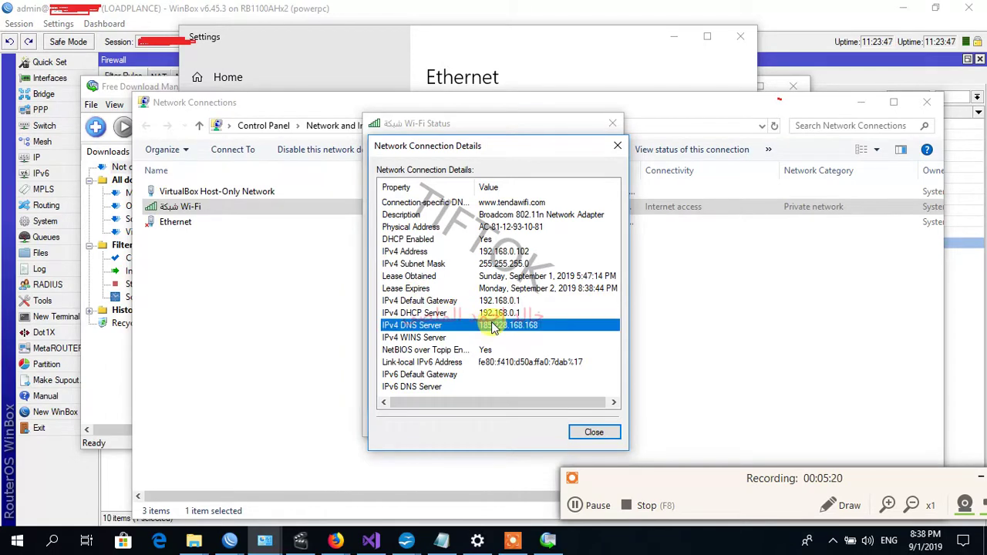
click(605, 438)
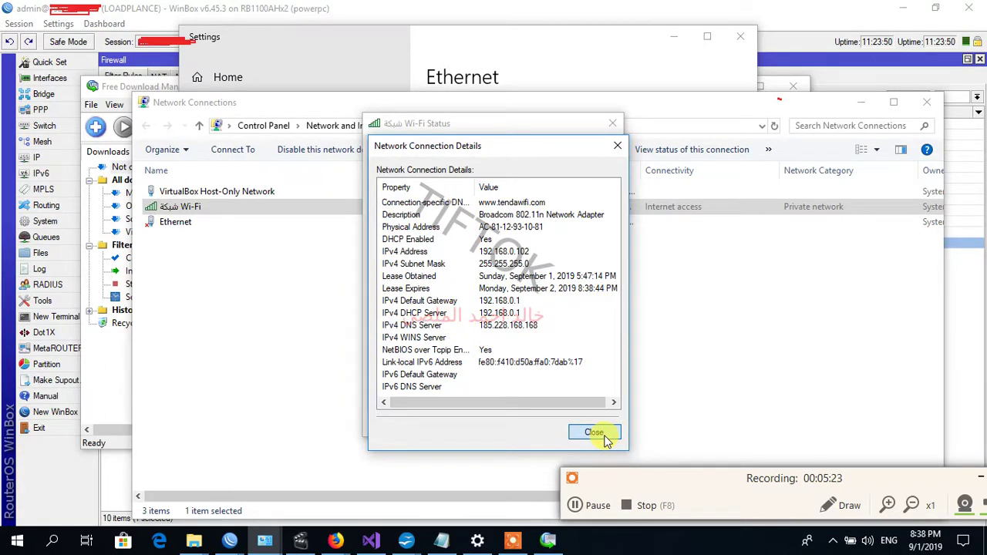
click(603, 436)
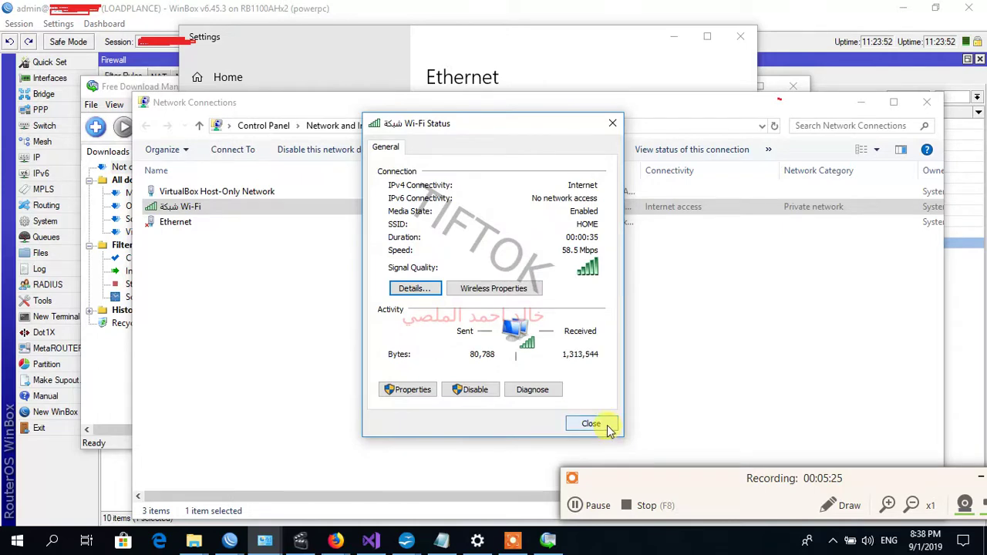
click(591, 424)
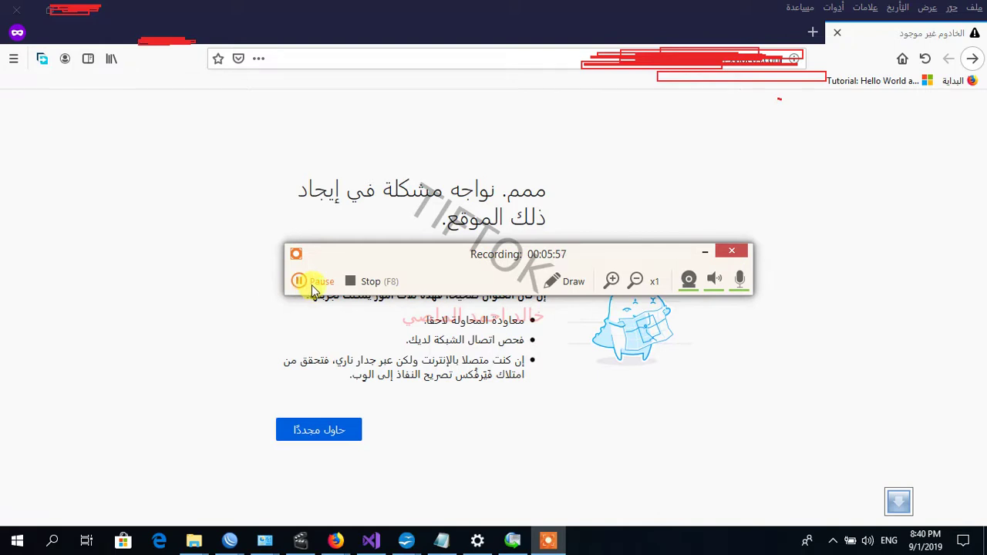
- Search Google for 'PORN' and confirm SafeSearch is locked with only book results
key(F5)
click(460, 364)
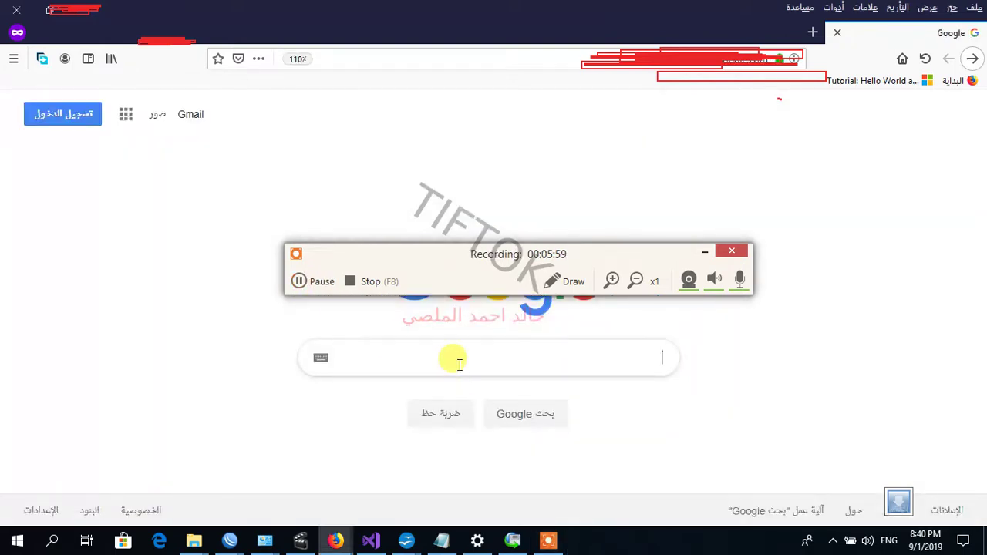
text(PORN)
key(Return)
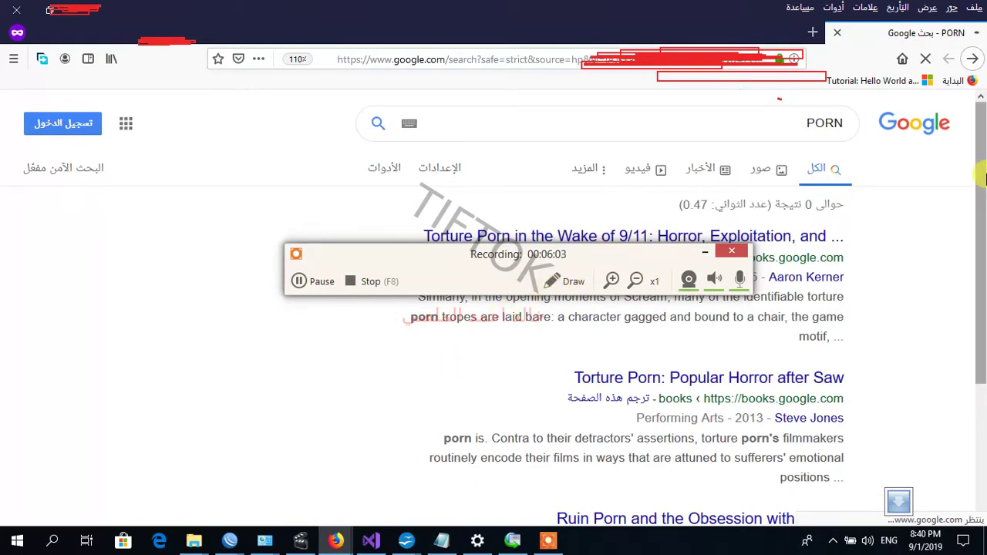
mouse_move(981, 181)
mouse_down()
mouse_move(983, 311)
mouse_move(981, 206)
mouse_up()
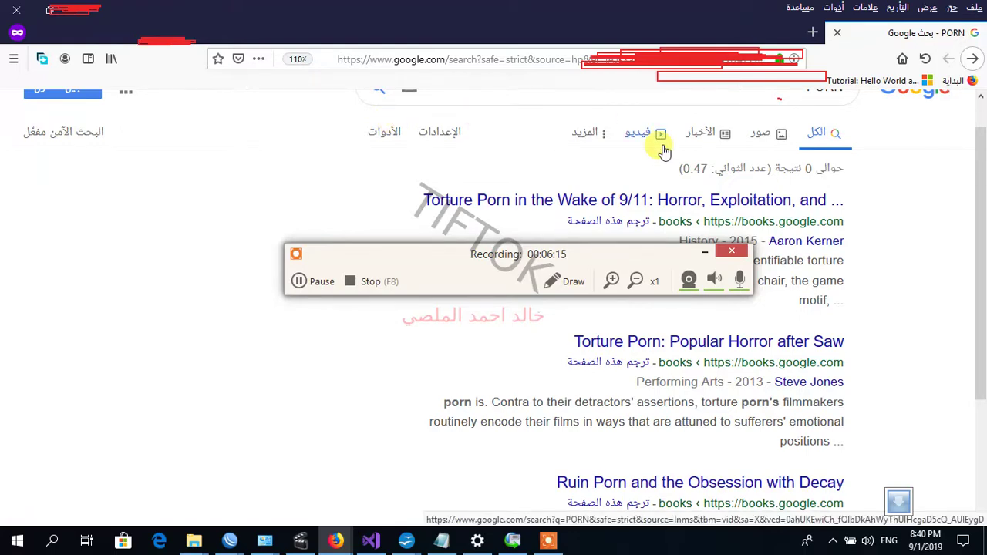
- Go back to the YouTube home page and check the menu shows Restricted Mode on
key(alt+Left)
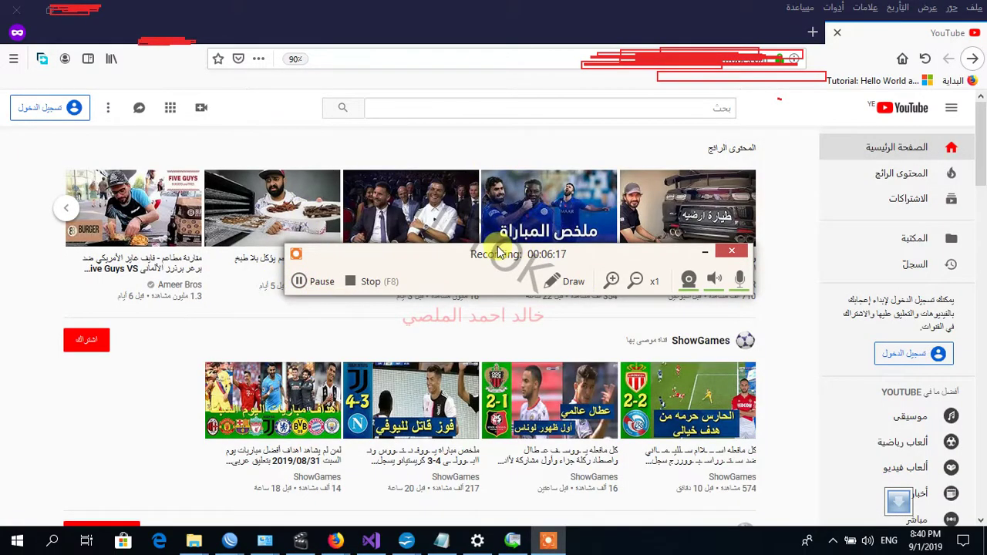
mouse_move(981, 154)
mouse_down()
mouse_move(981, 351)
mouse_move(982, 154)
mouse_up()
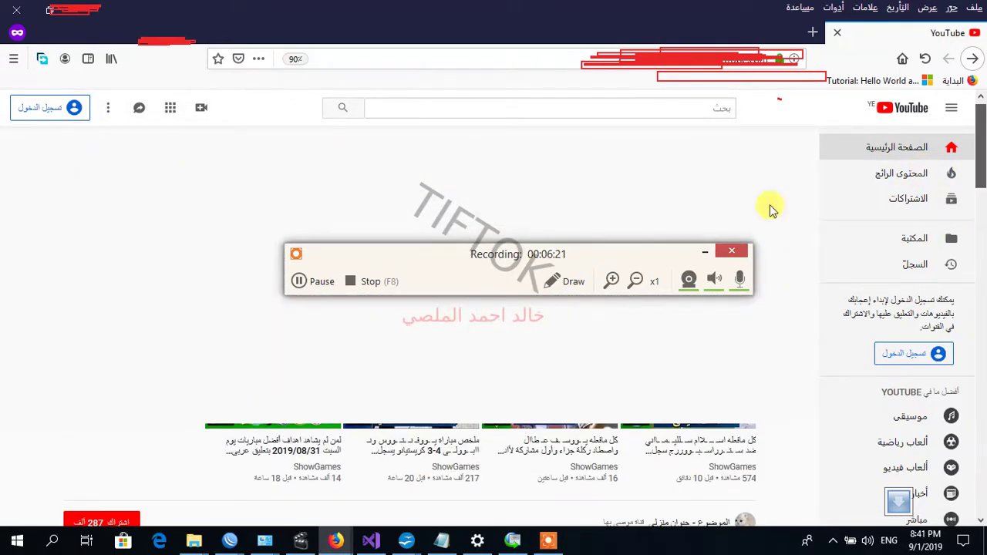
click(108, 113)
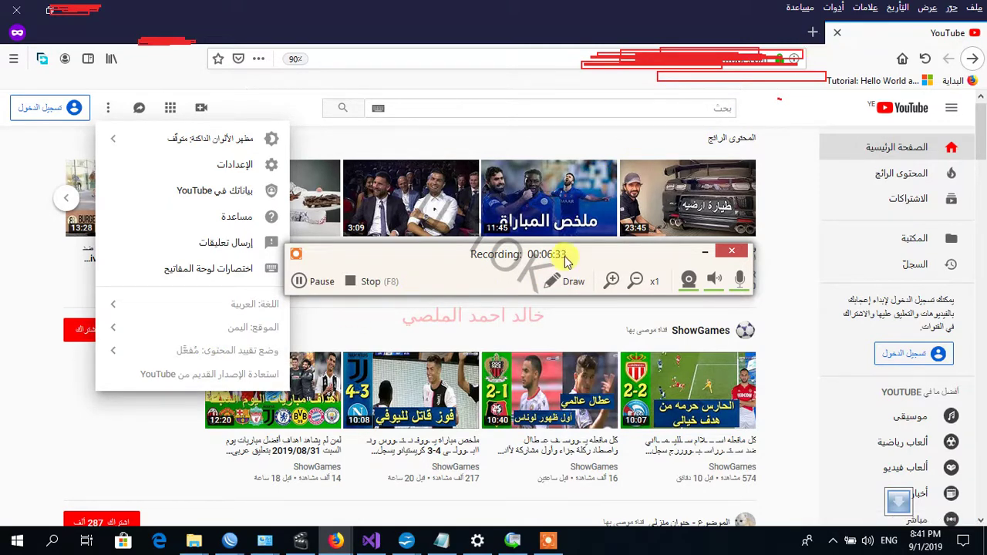
- Load Google Play Apps and scroll through suggested apps like Opera Mini and Telegram
click(320, 282)
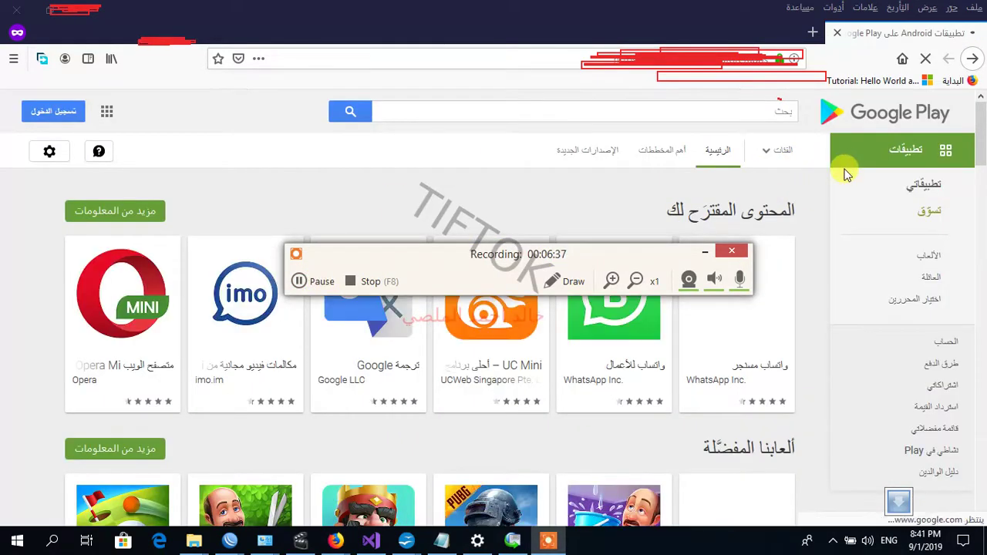
drag(984, 148, 984, 178)
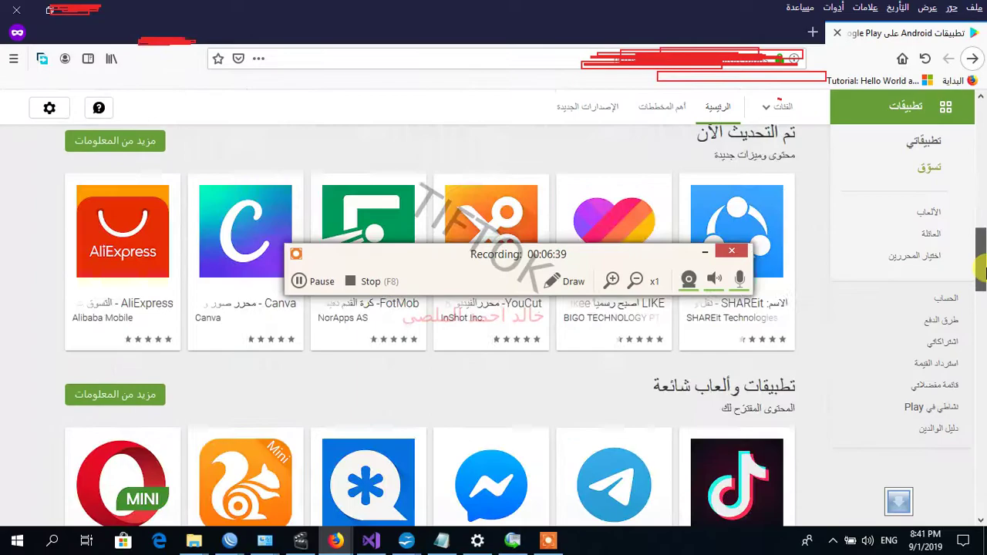
drag(985, 272, 926, 262)
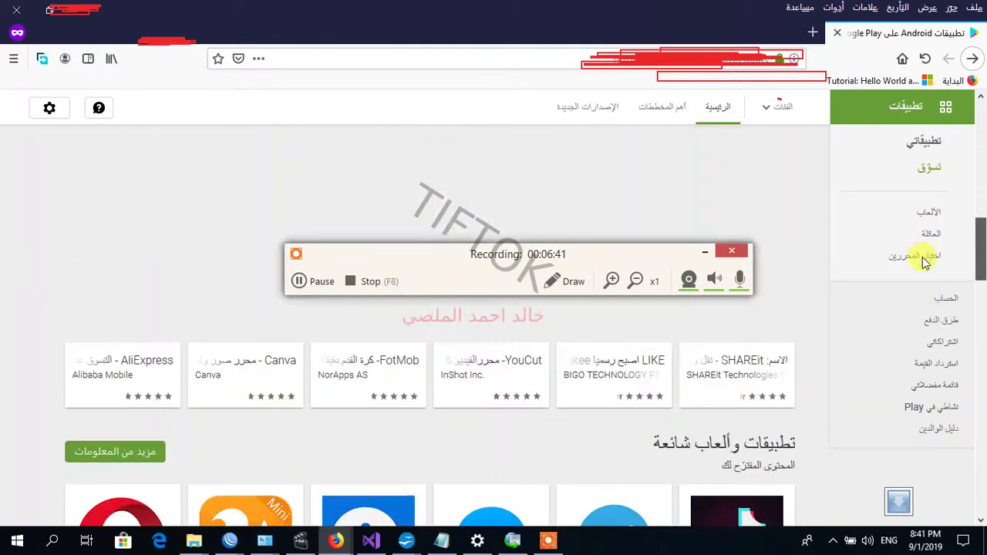
scroll(925, 263, down, 2)
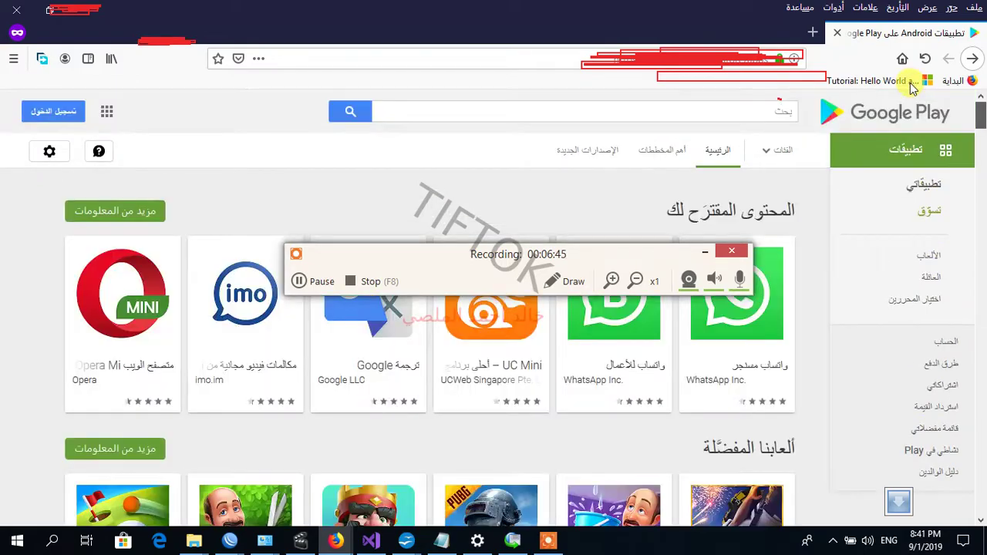
scroll(949, 232, down, 10)
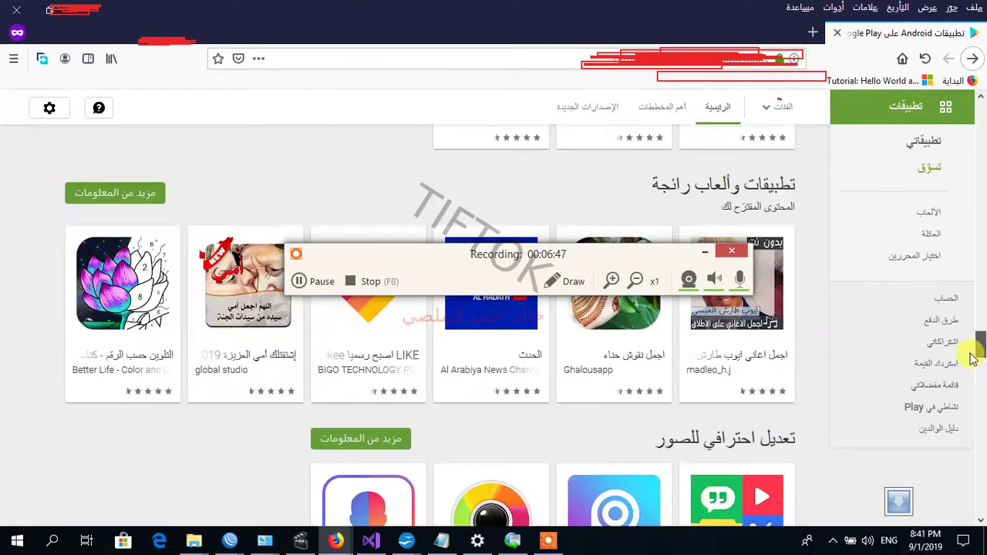
scroll(964, 332, up, 5)
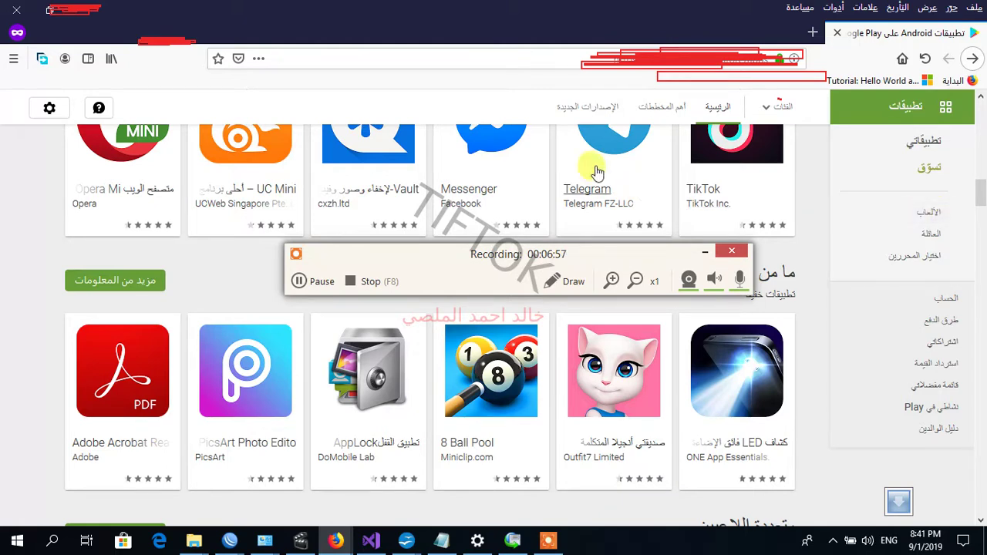
- Manually set the Wi-Fi adapter's preferred IPv4 DNS server to 8.8.8.8
click(308, 286)
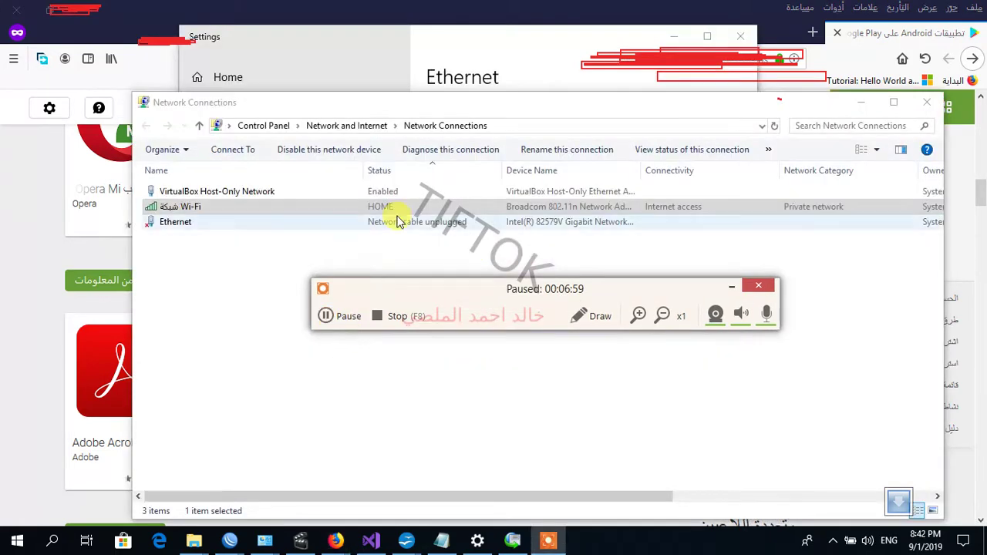
double_click(371, 206)
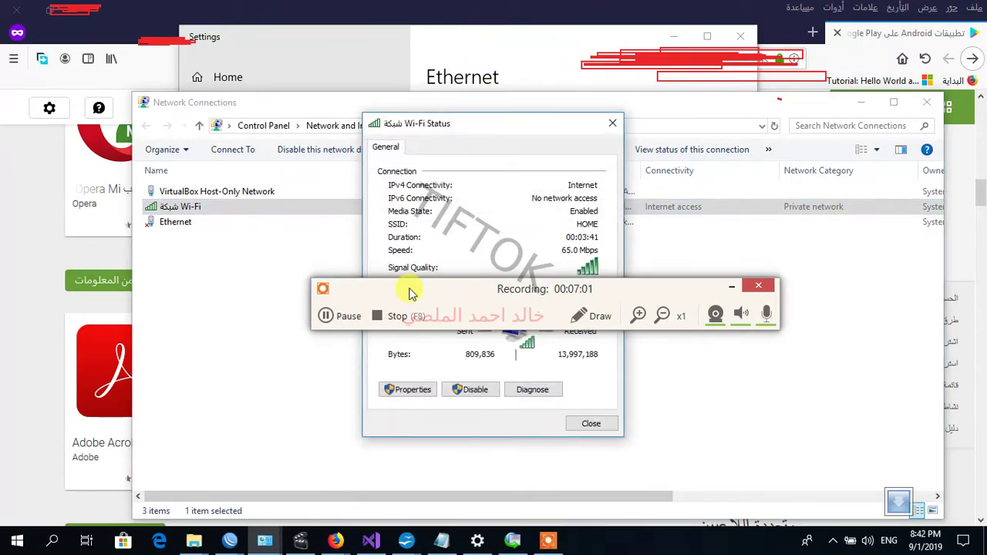
click(409, 389)
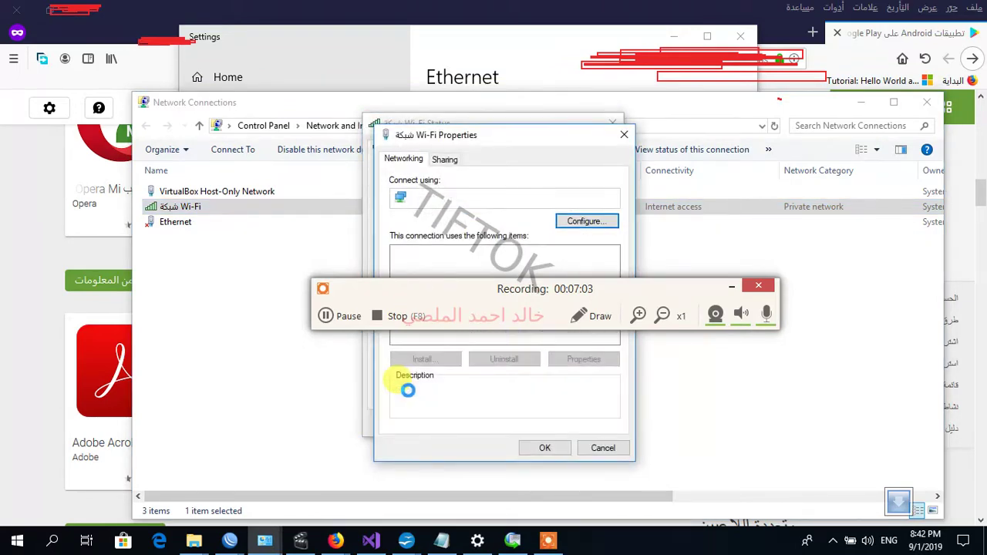
drag(427, 291, 418, 212)
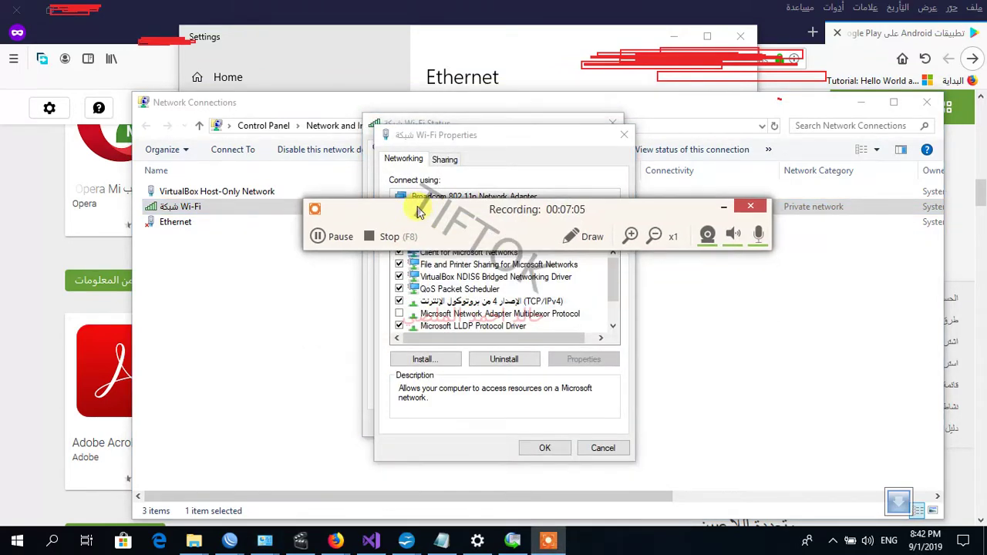
click(478, 302)
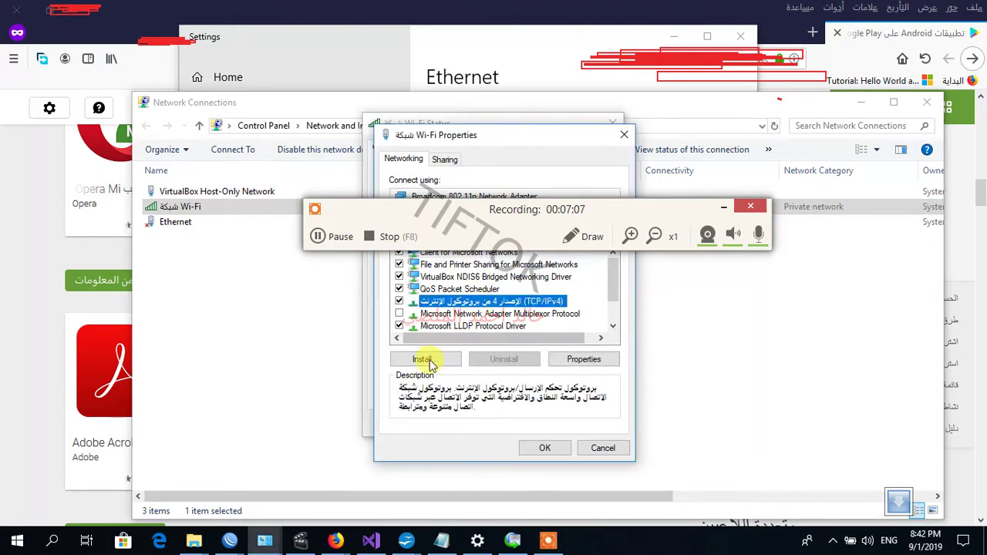
click(584, 359)
click(532, 392)
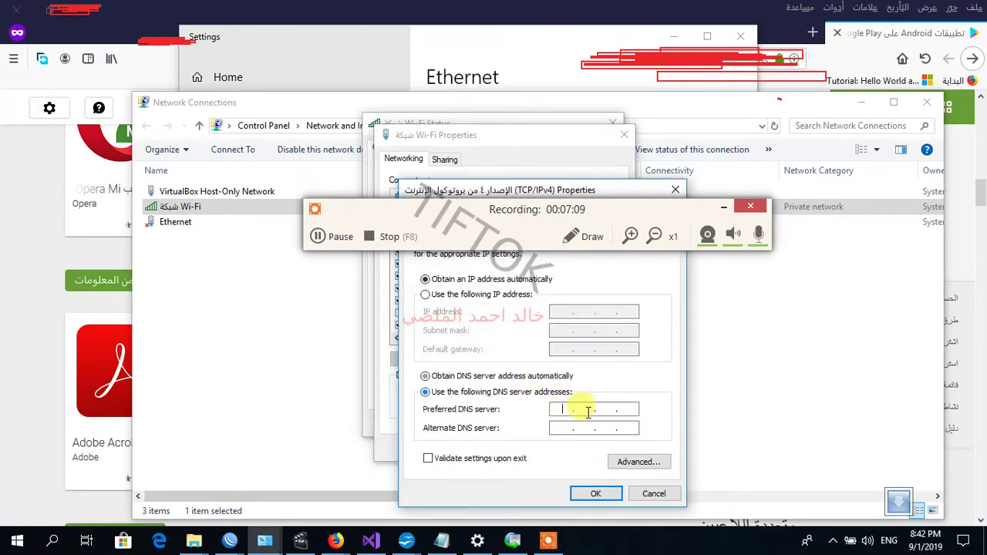
text(8.8.8.8)
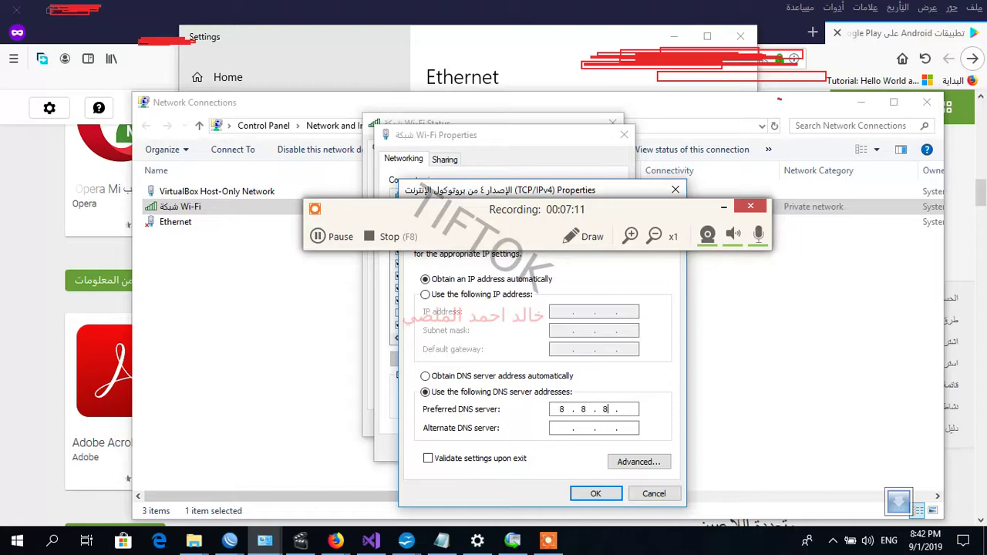
click(595, 493)
click(553, 448)
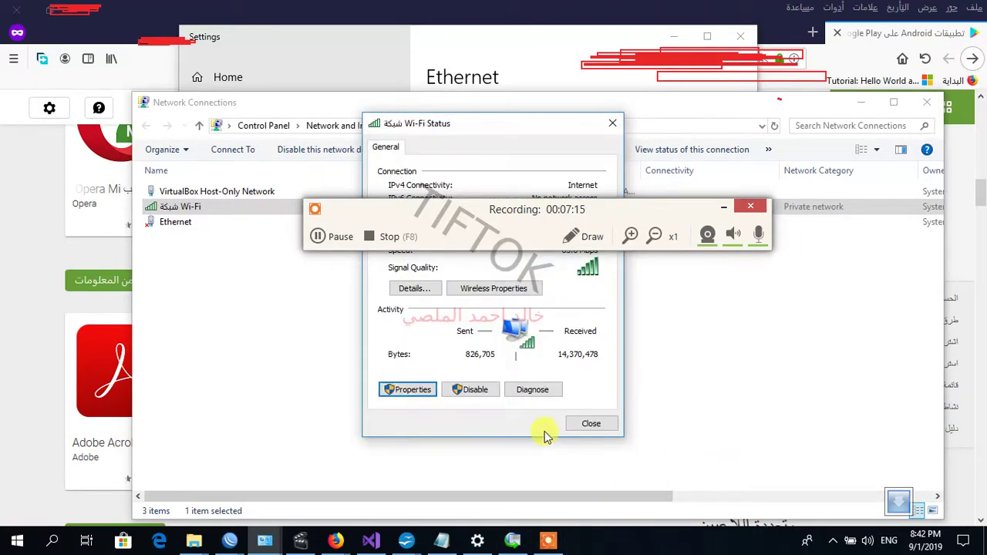
click(587, 423)
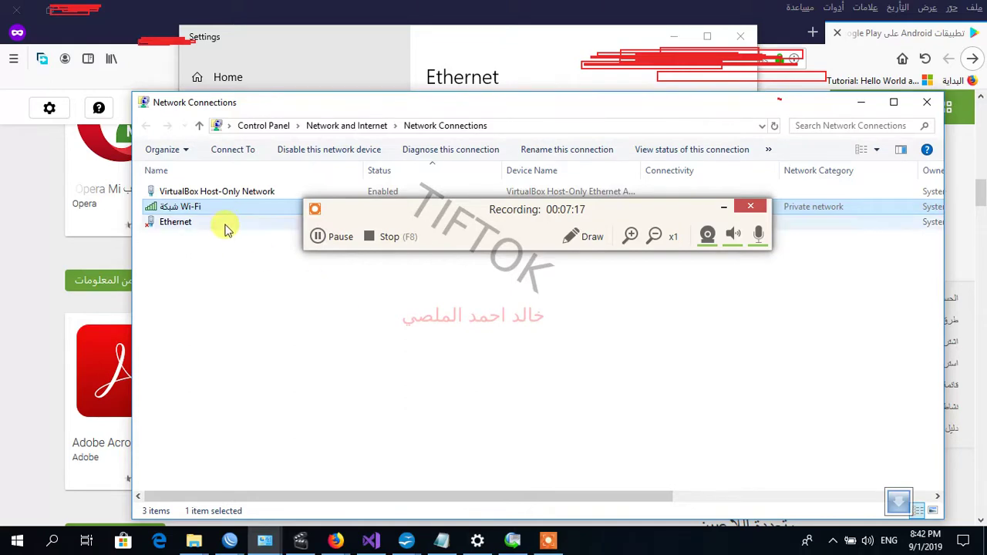
- Reopen the Wi-Fi connection details to verify the DNS server, then close them
double_click(227, 208)
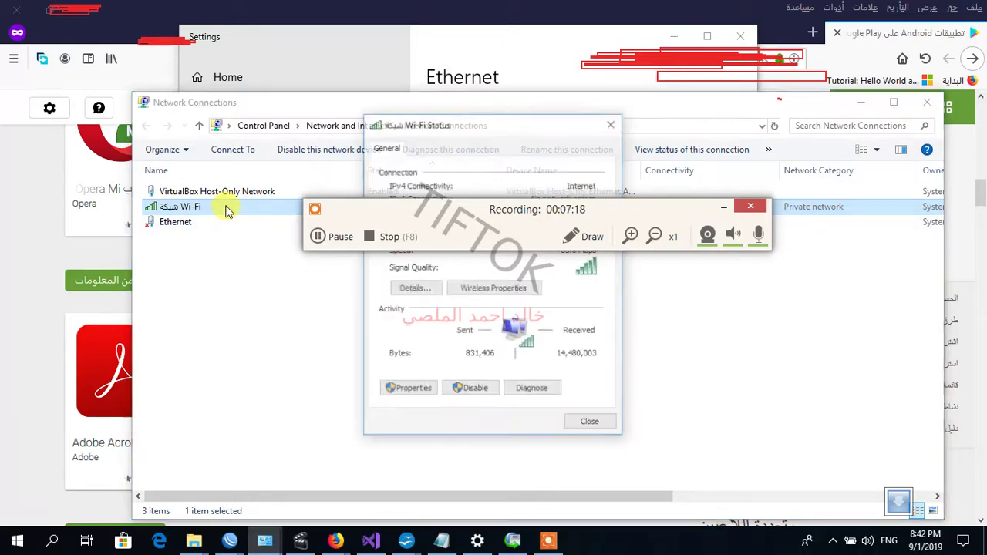
click(413, 289)
click(594, 433)
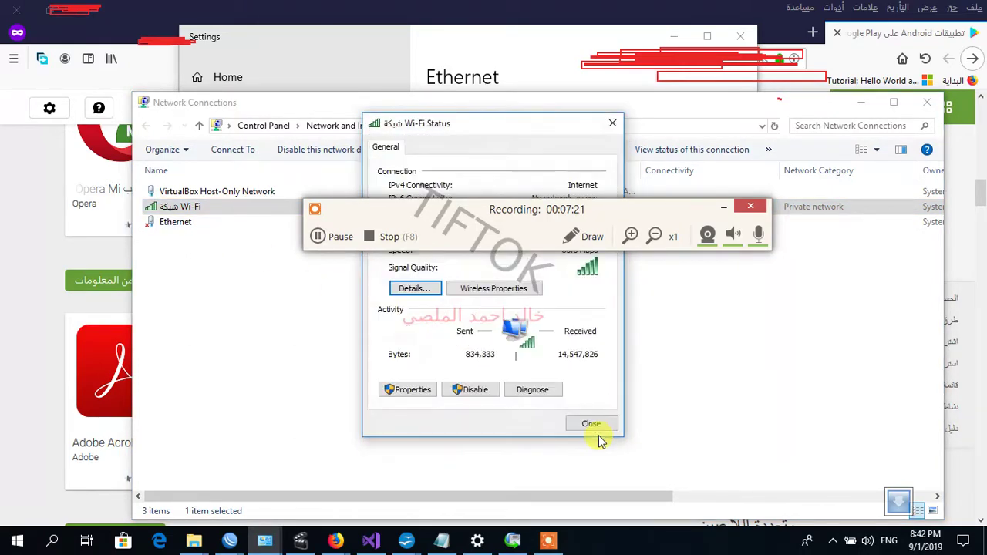
- Load the Hello World tutorial bookmark in a private tab, then switch back to WinBox's filter rules
click(733, 6)
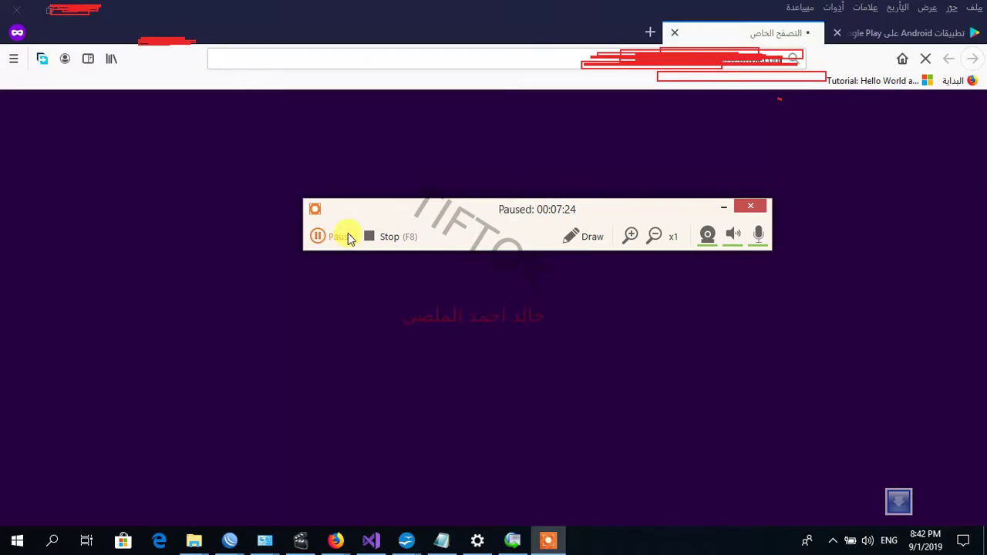
click(330, 236)
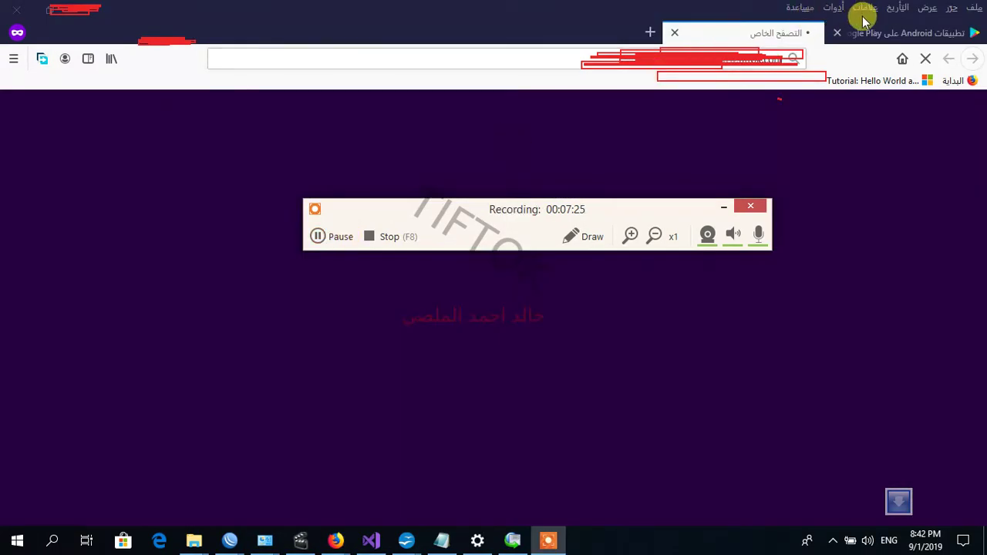
click(644, 30)
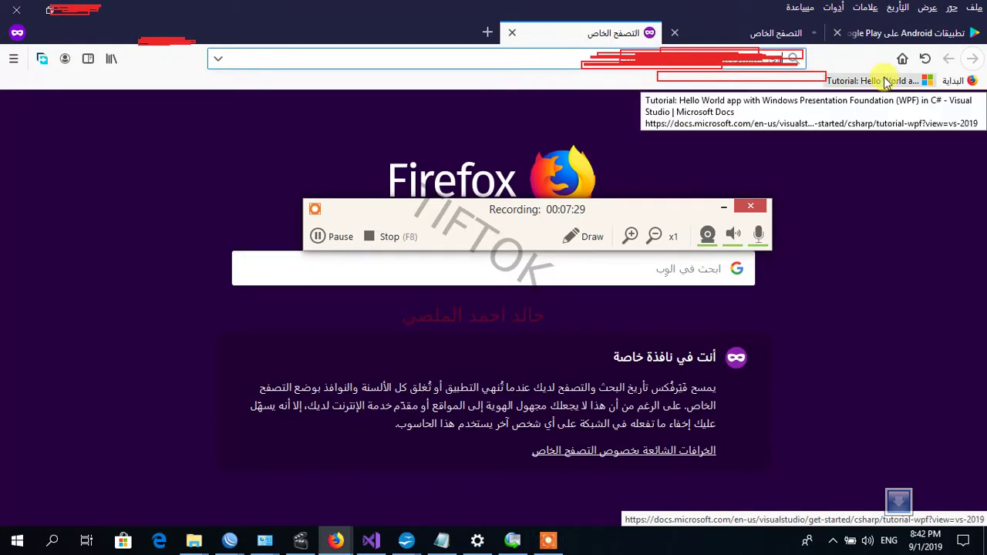
click(887, 81)
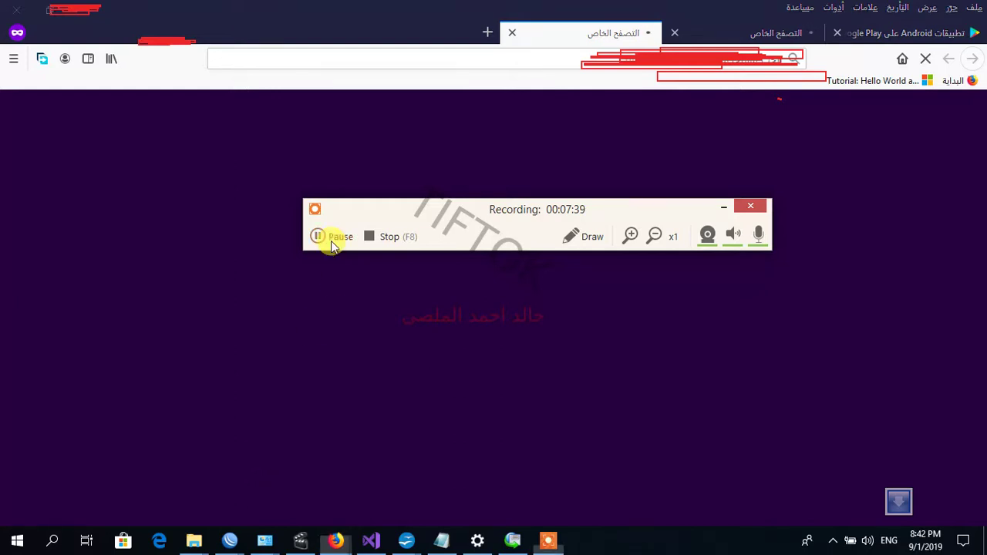
key(alt+Tab)
drag(359, 212, 300, 380)
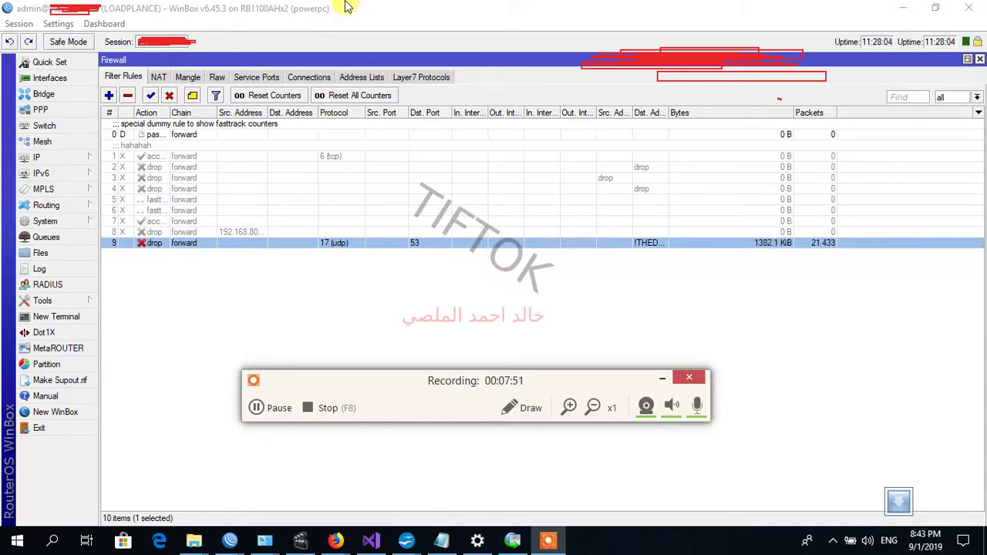
- Add 8.8.8.8 as a third entry in the THEDNS firewall address list
click(361, 77)
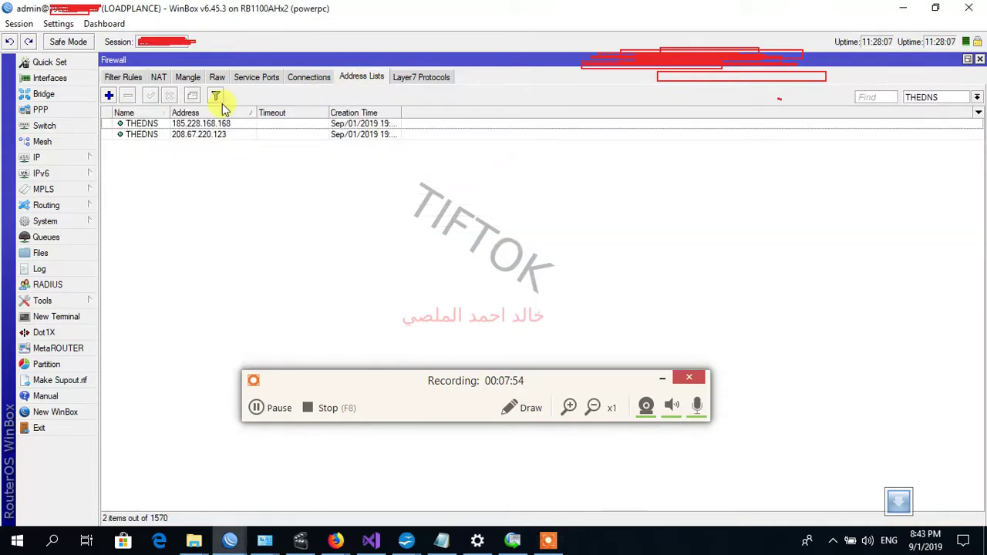
click(109, 95)
key(Tab)
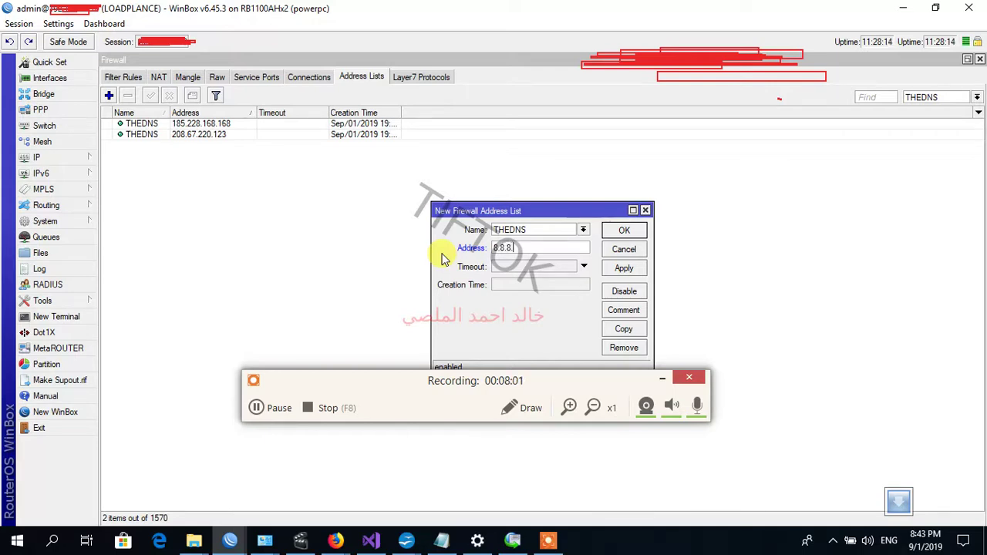
text(8)
key(Return)
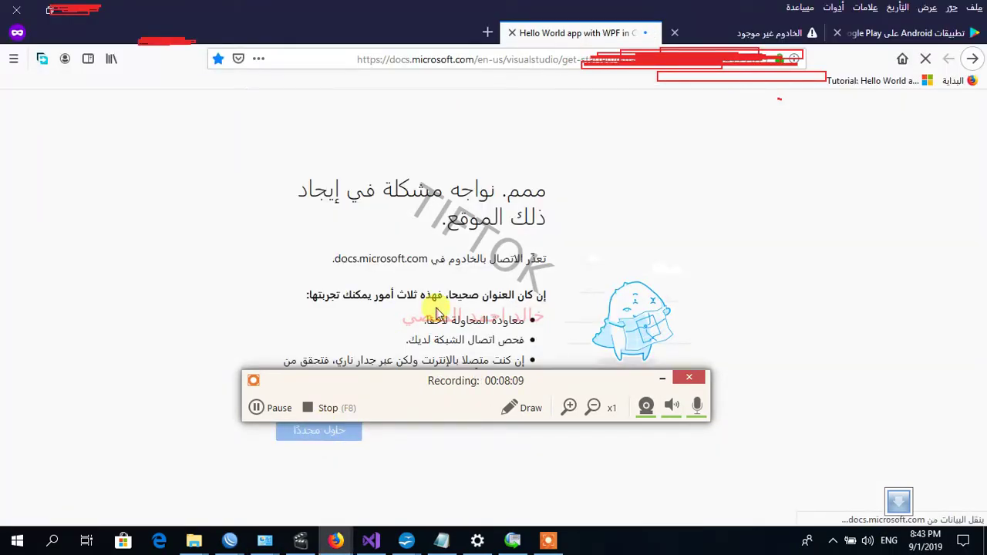
click(512, 33)
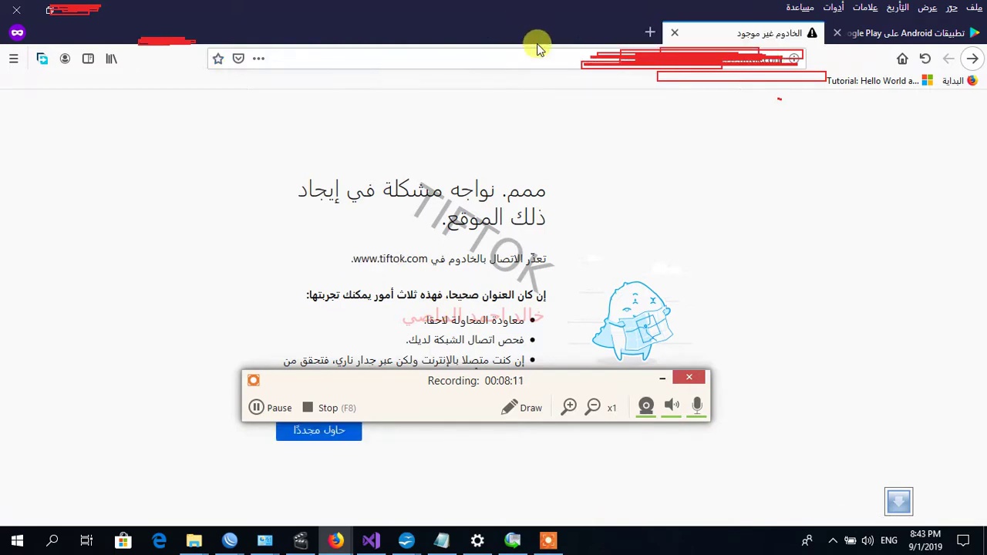
click(317, 433)
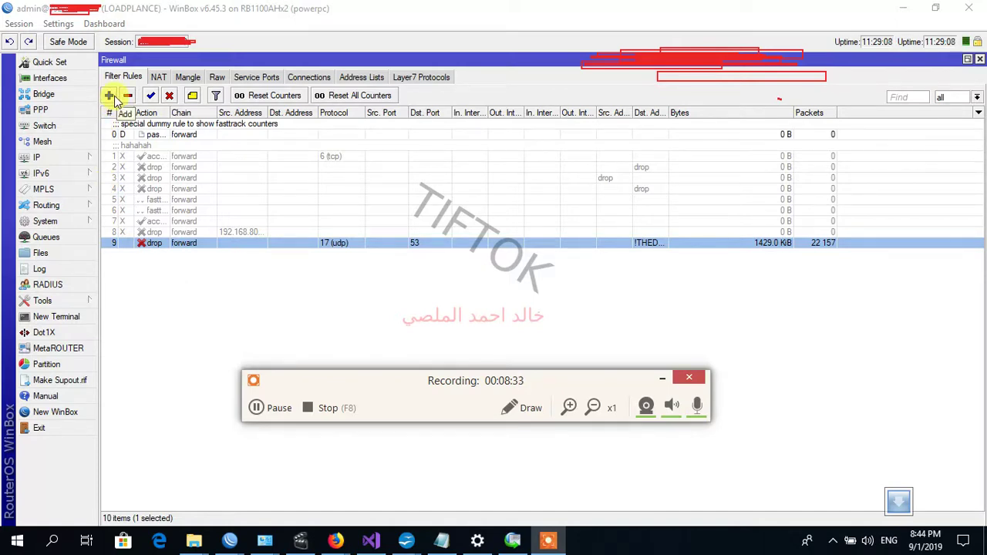
- Start a new forward filter rule with TCP protocol and copy port 1194 from the notes
click(110, 96)
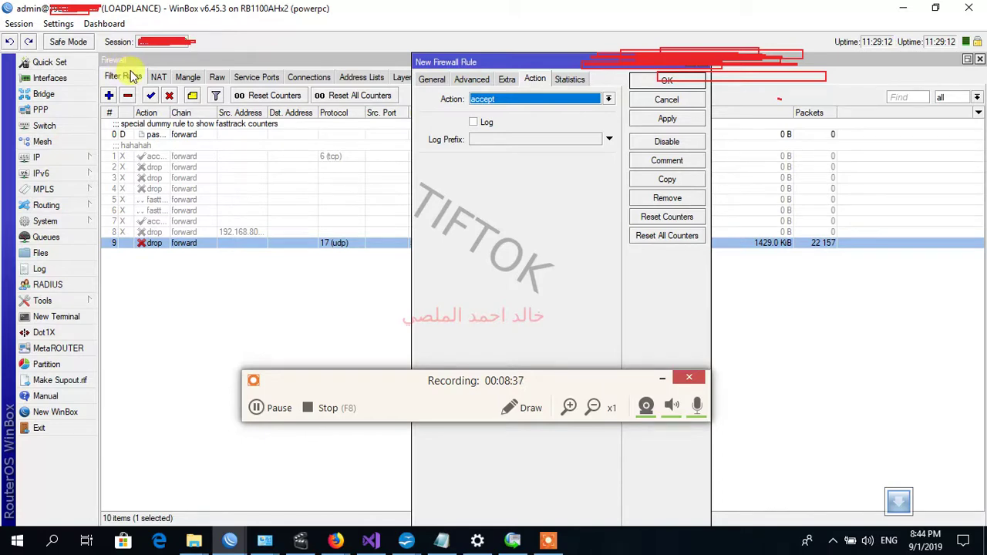
click(433, 80)
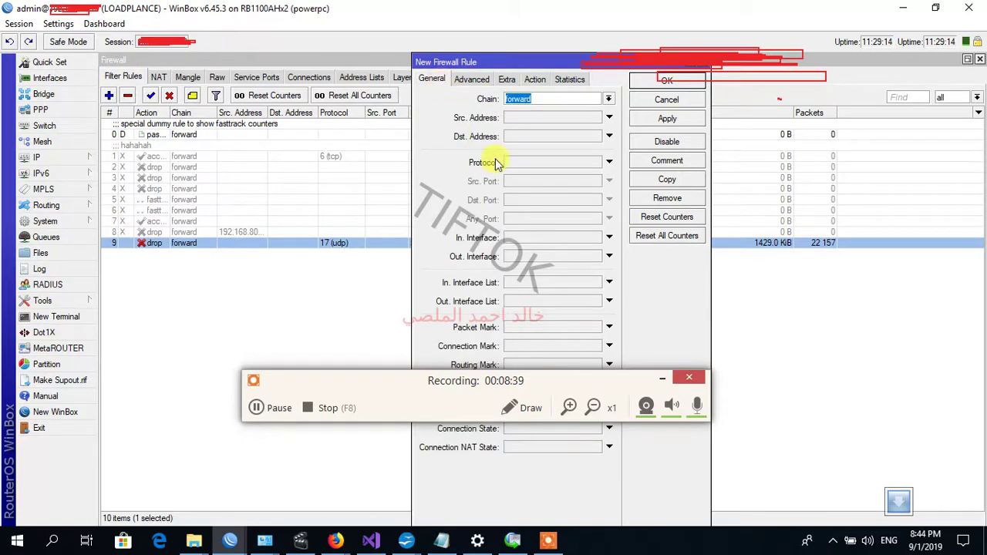
click(521, 163)
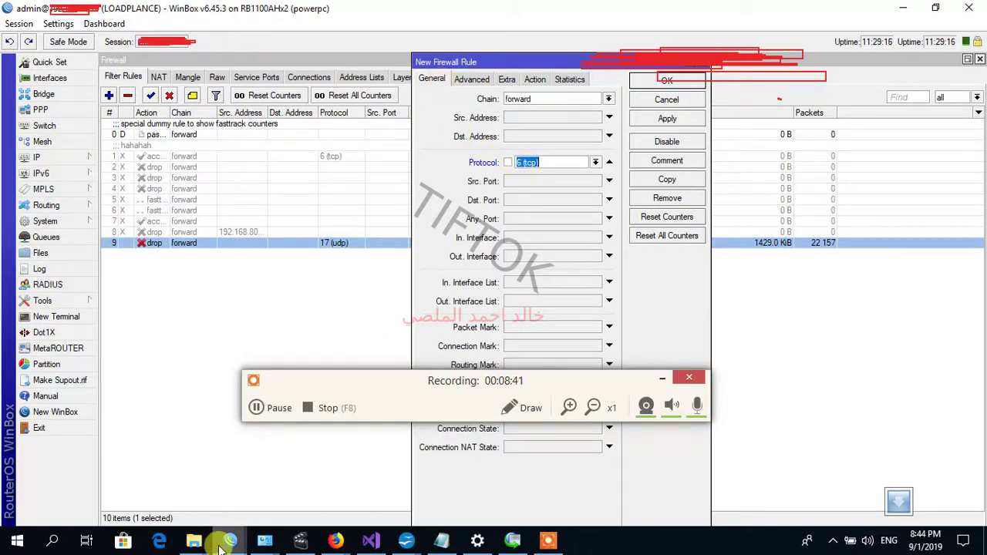
click(440, 545)
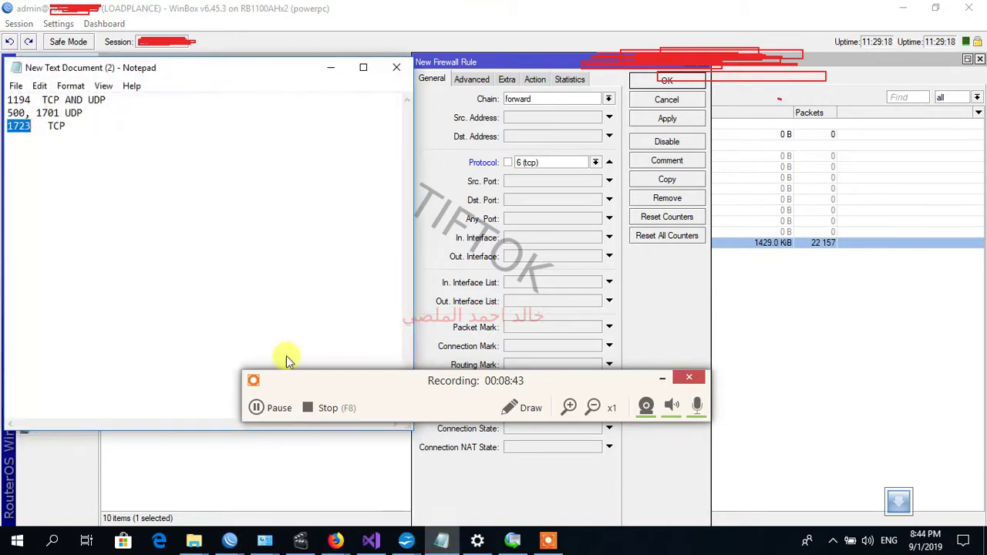
double_click(23, 101)
mouse_move(26, 103)
mouse_down()
mouse_move(7, 114)
mouse_move(8, 101)
mouse_up()
right_click(17, 101)
click(55, 146)
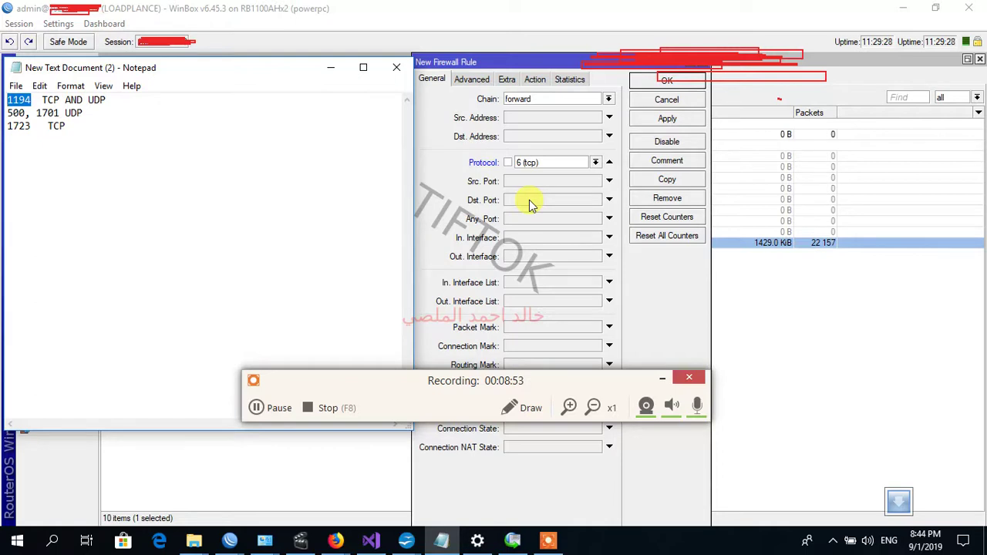
- Set destination port 1194 and action drop, and save the TCP rule
click(529, 200)
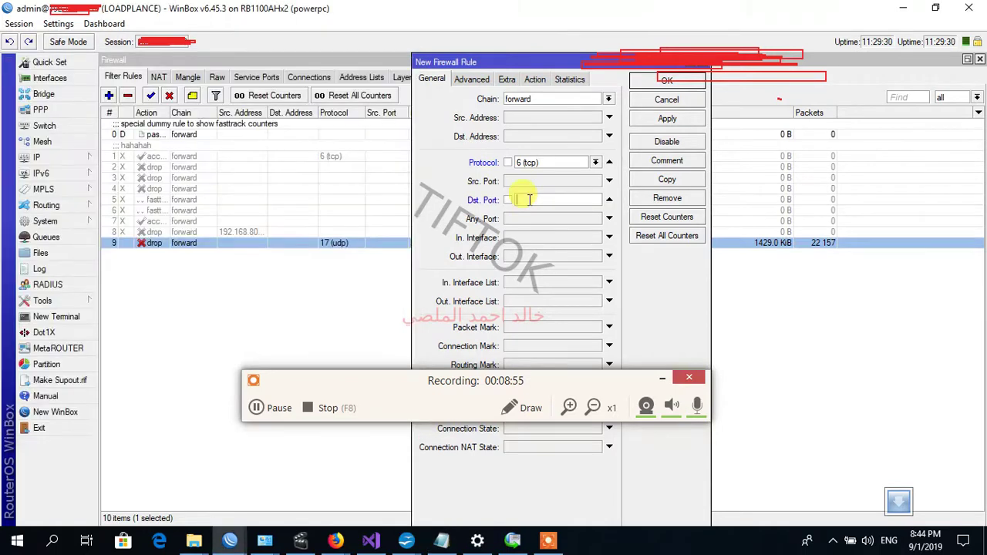
right_click(532, 200)
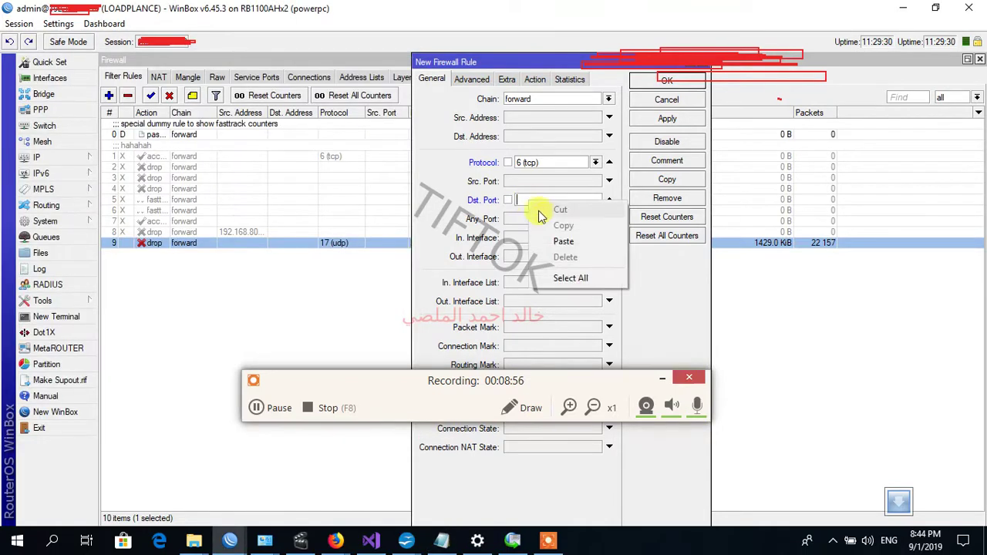
click(563, 241)
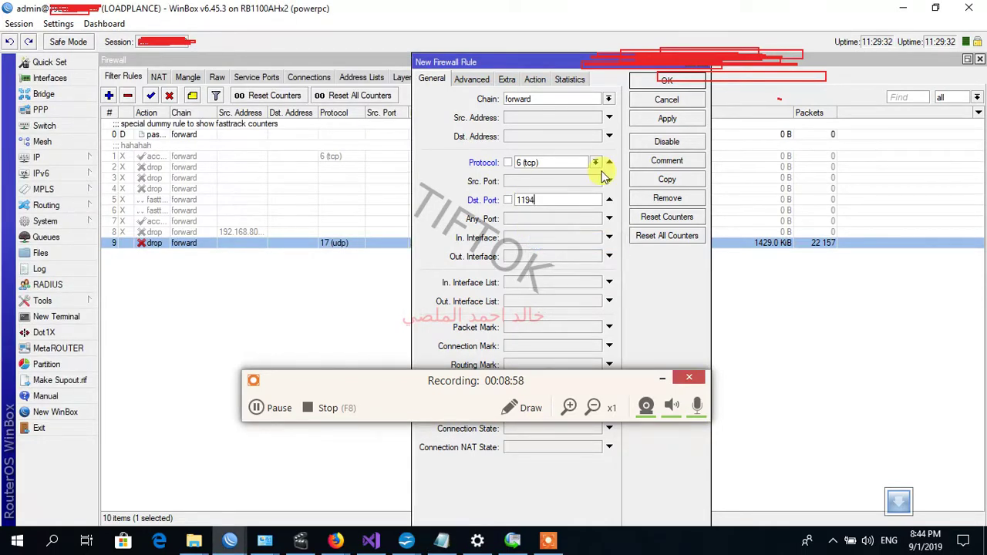
click(534, 80)
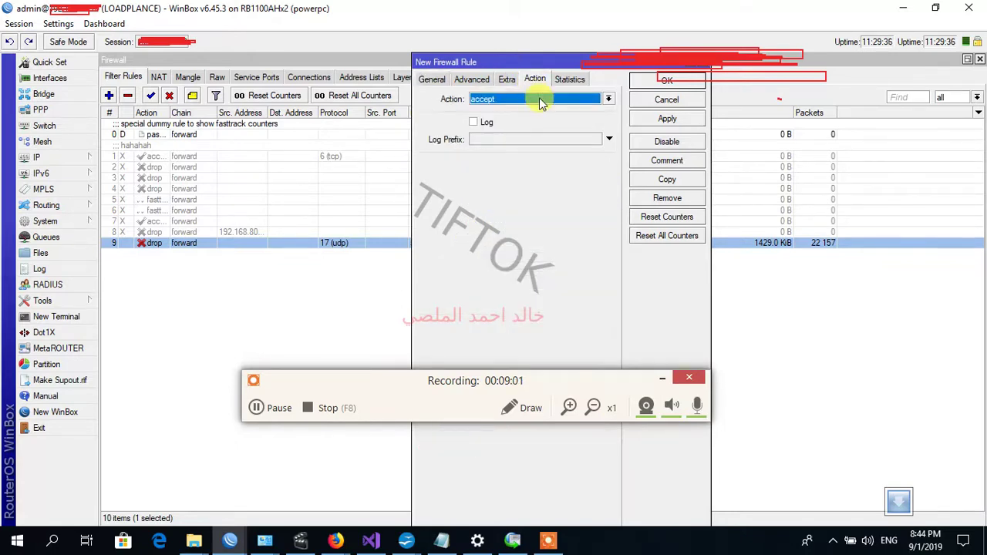
click(539, 98)
click(530, 139)
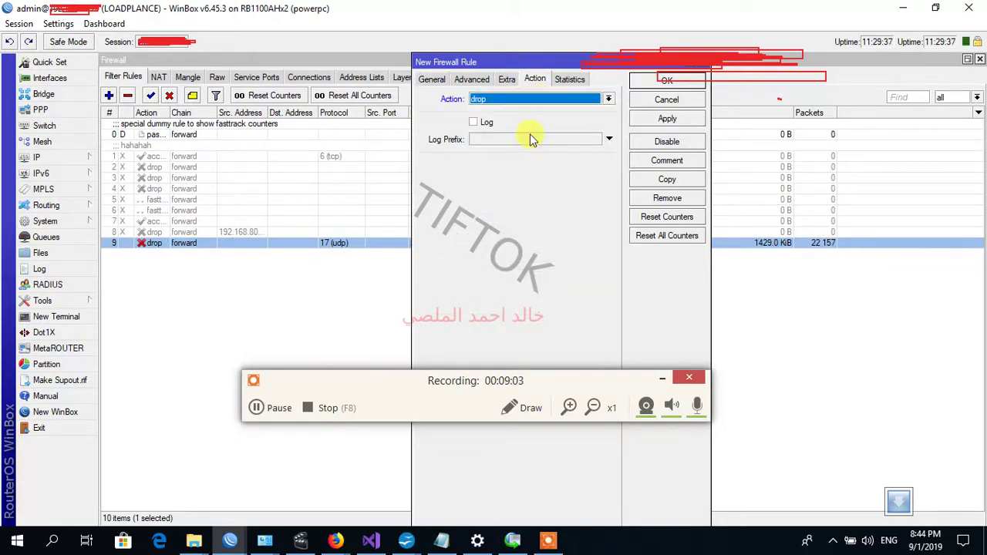
click(662, 81)
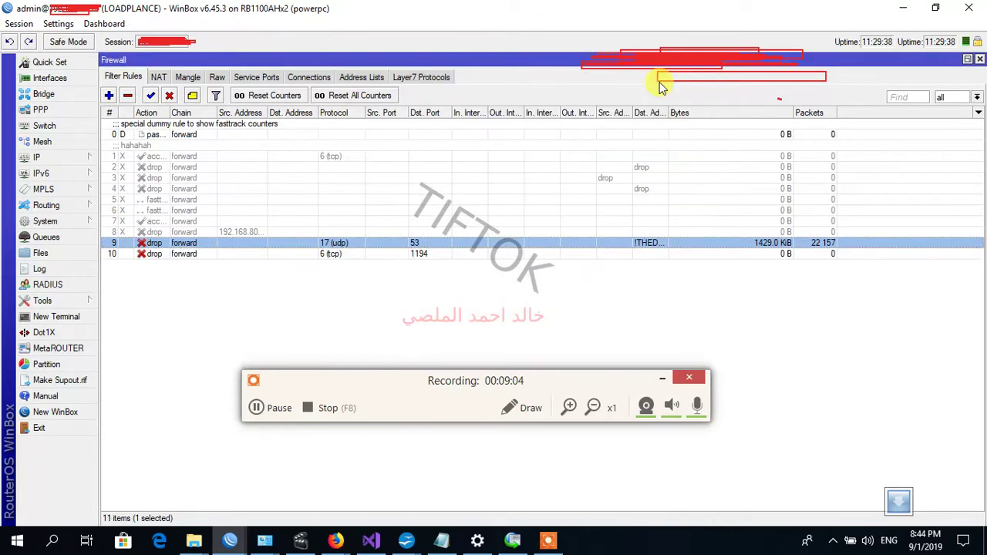
- Add a second forward rule matching UDP destination port 1194
click(109, 96)
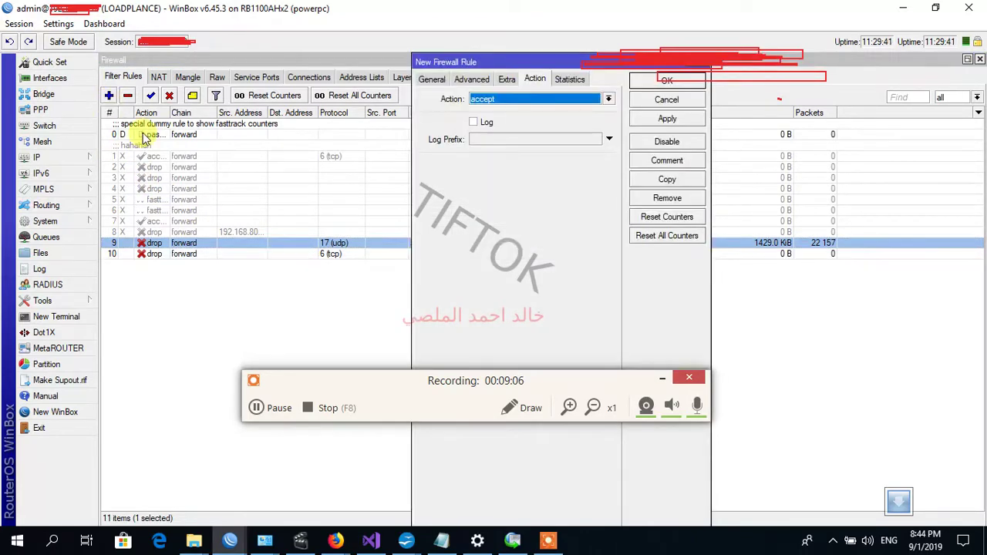
click(433, 79)
click(609, 163)
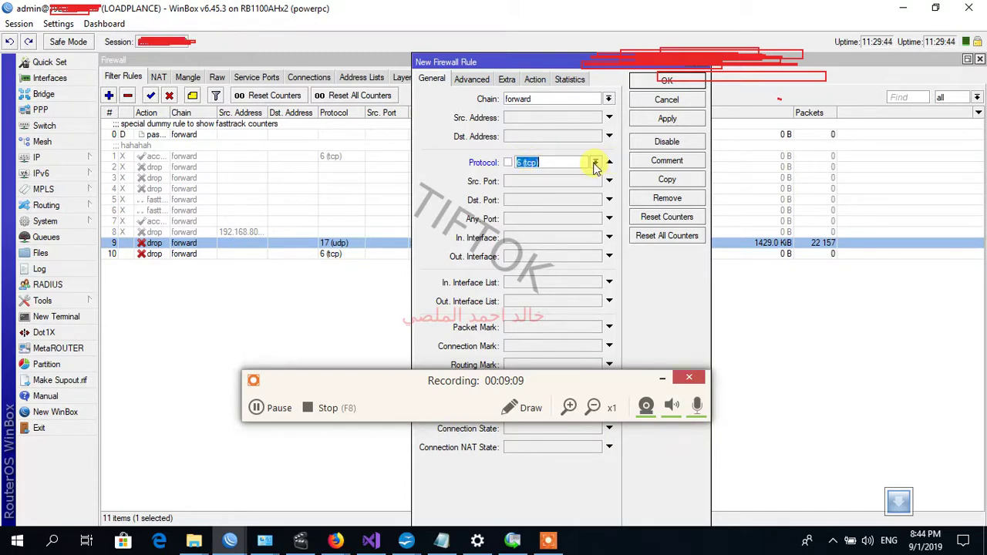
click(596, 163)
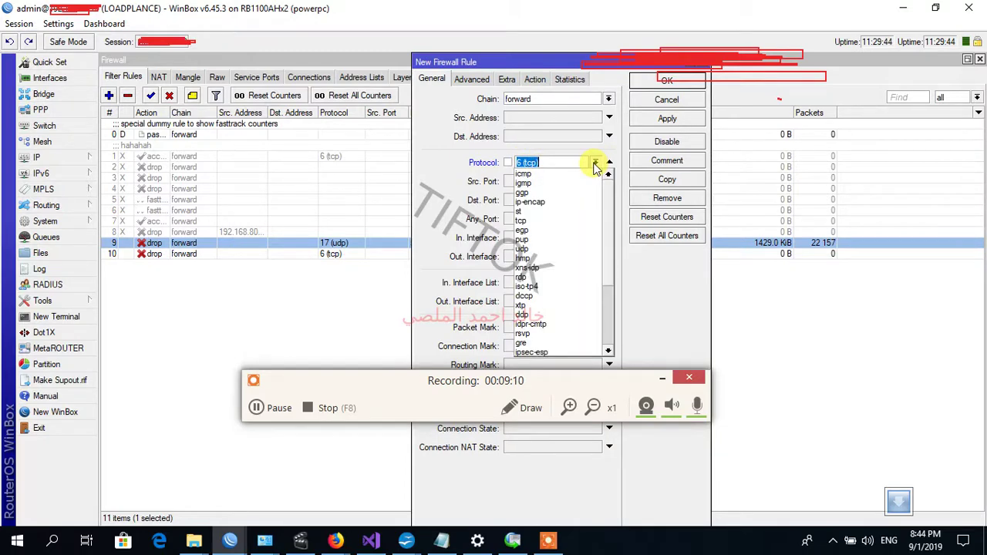
click(548, 250)
click(524, 199)
right_click(554, 200)
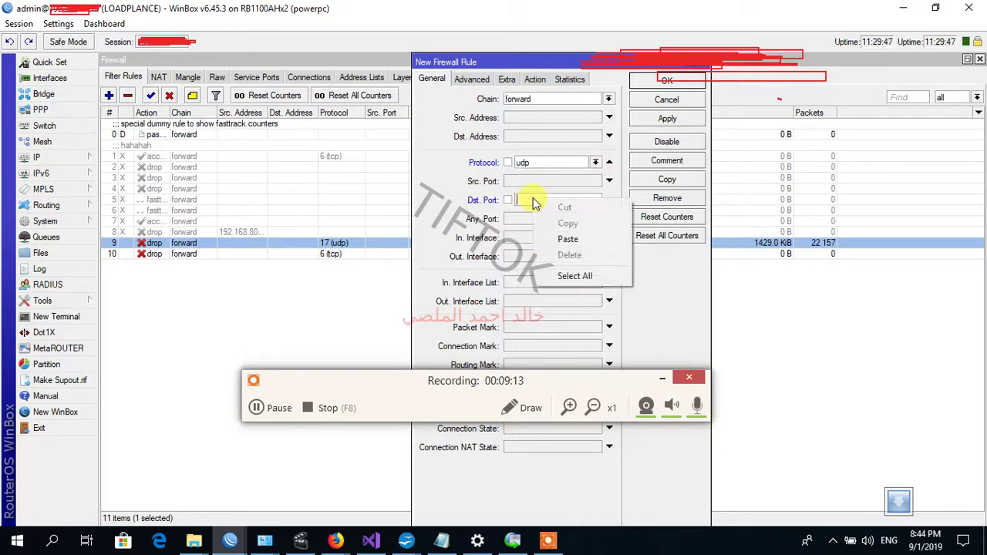
click(567, 239)
click(660, 82)
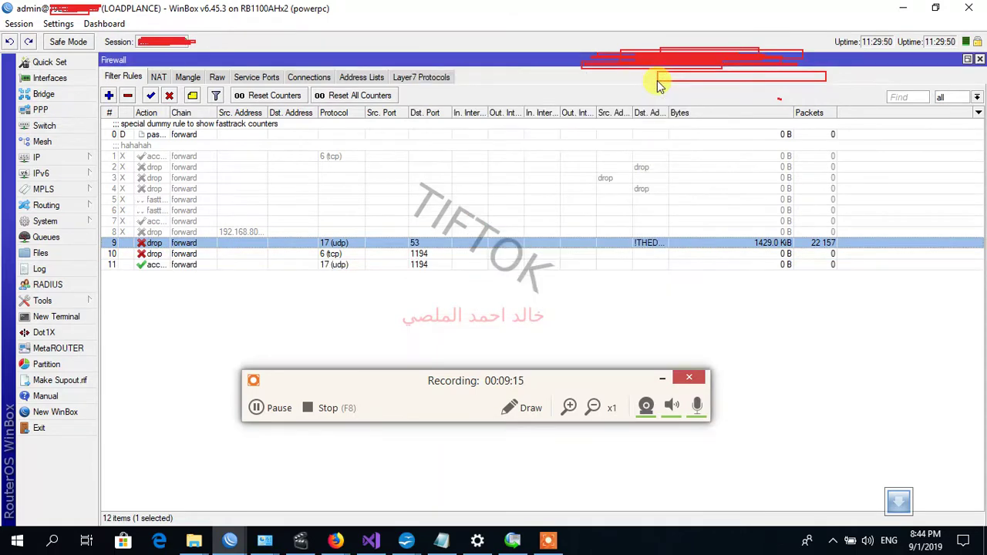
- Start a new forward rule and copy port 500 from the VPN port notes
click(110, 95)
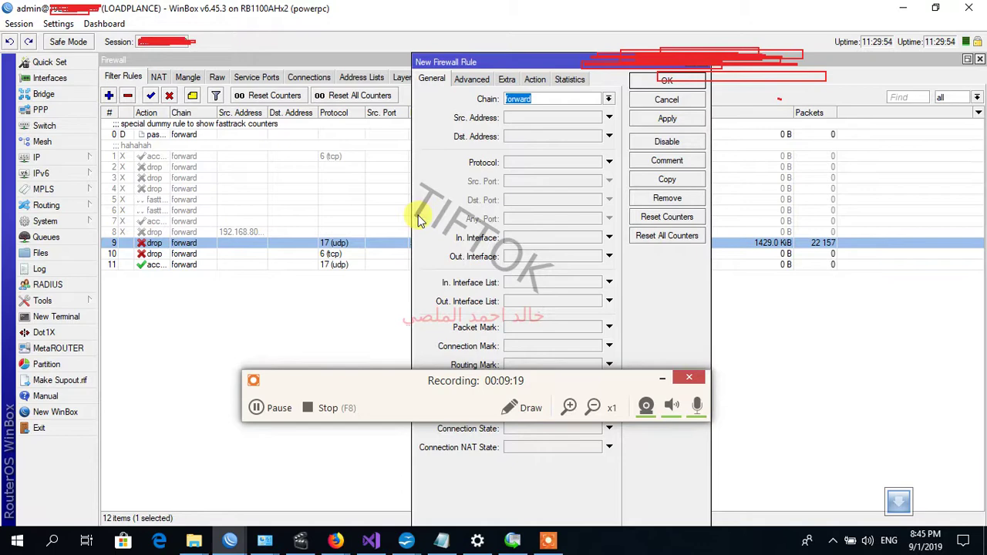
click(440, 540)
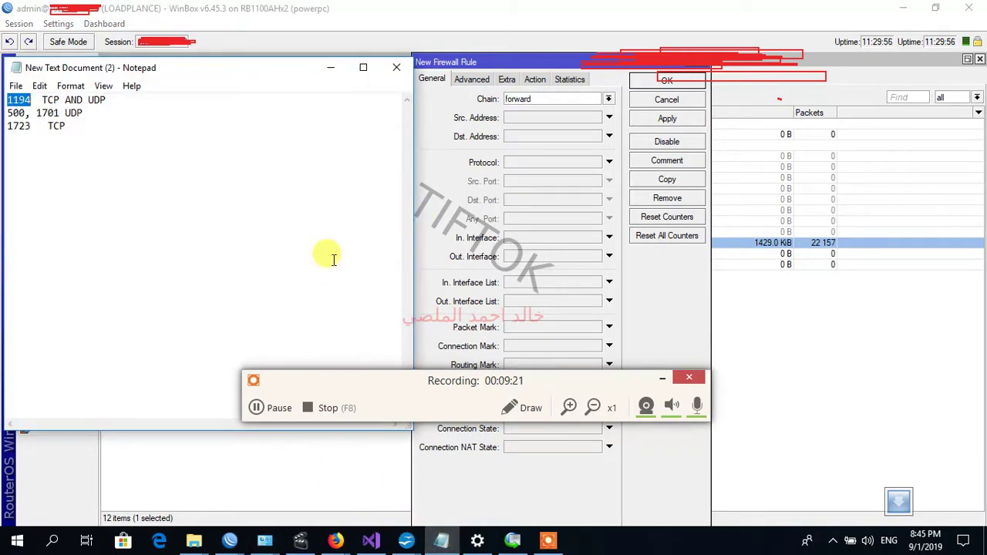
mouse_move(28, 115)
mouse_down()
mouse_move(11, 112)
mouse_move(23, 108)
mouse_up()
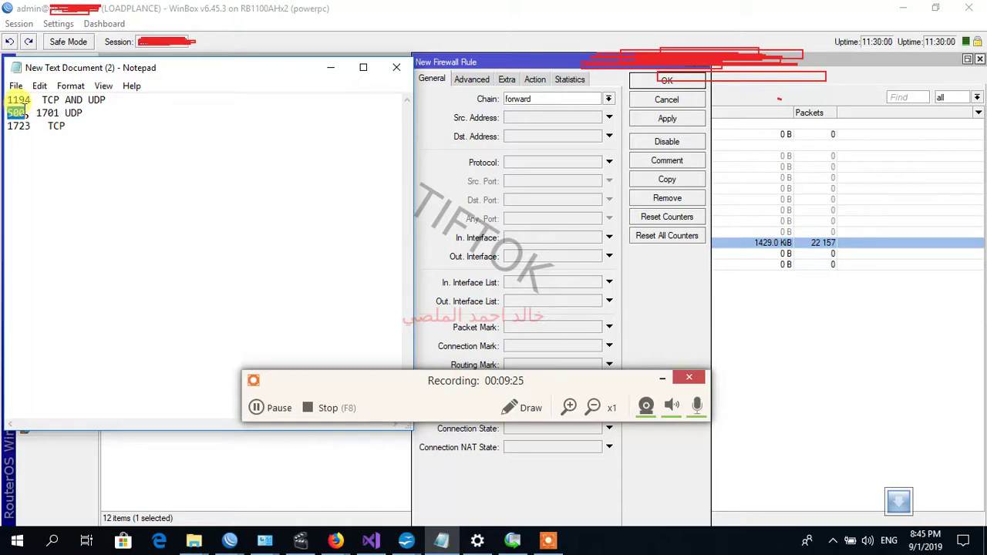
right_click(24, 108)
click(56, 154)
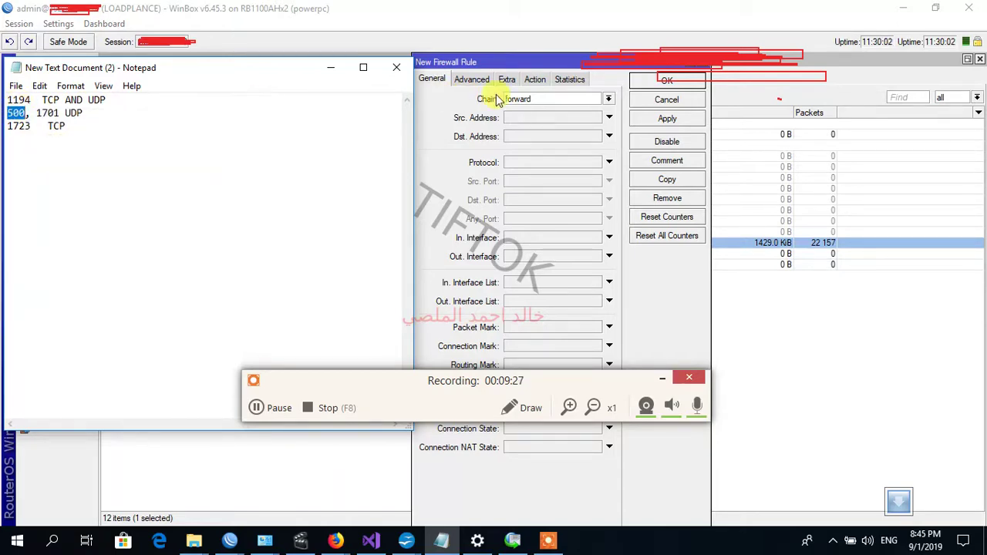
- Set the rule to protocol udp, destination port 500 and action drop, and save it
click(525, 166)
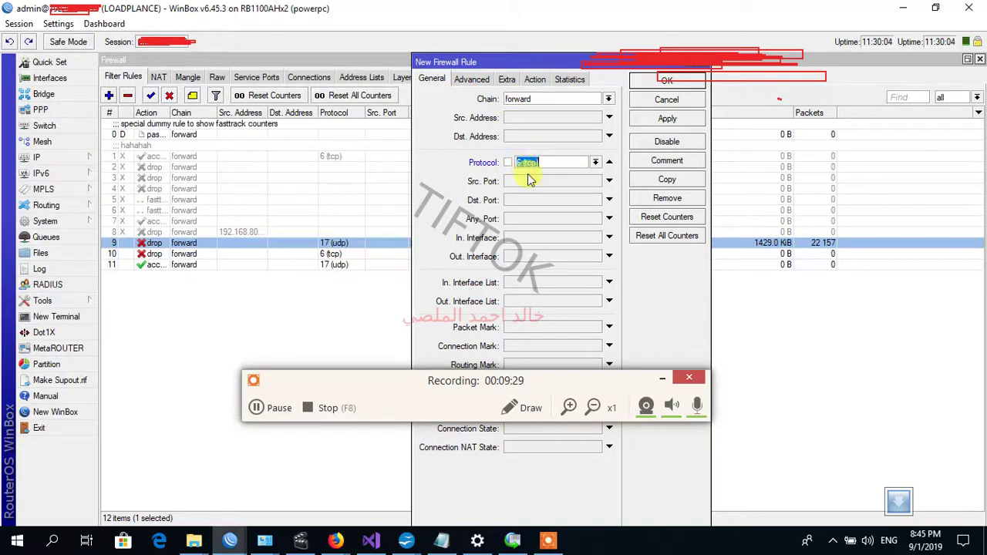
click(596, 162)
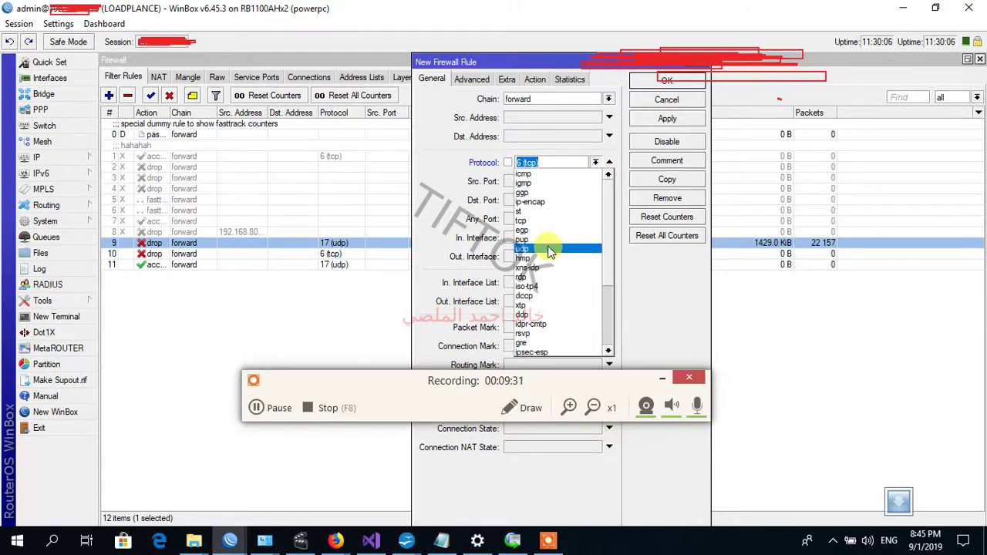
click(568, 248)
click(557, 200)
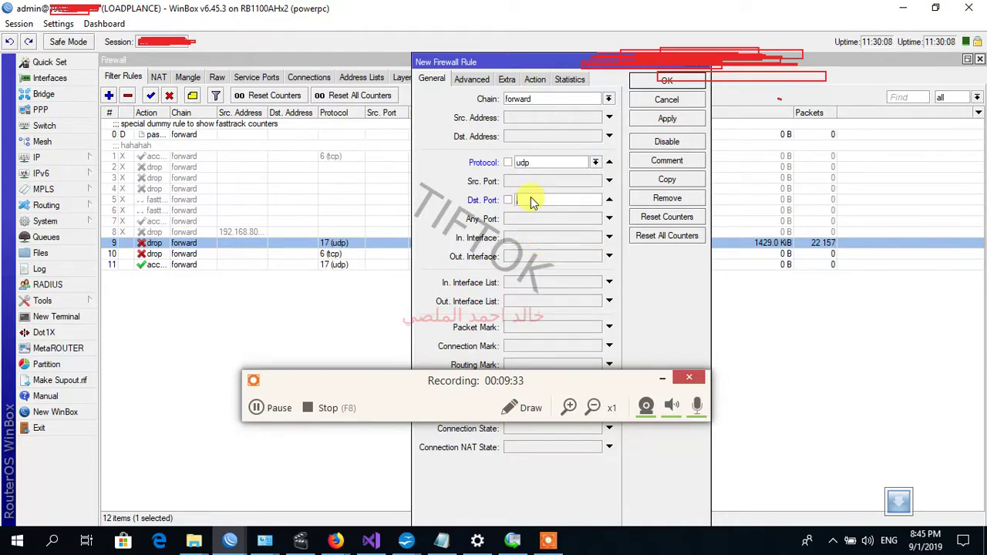
right_click(557, 200)
click(565, 230)
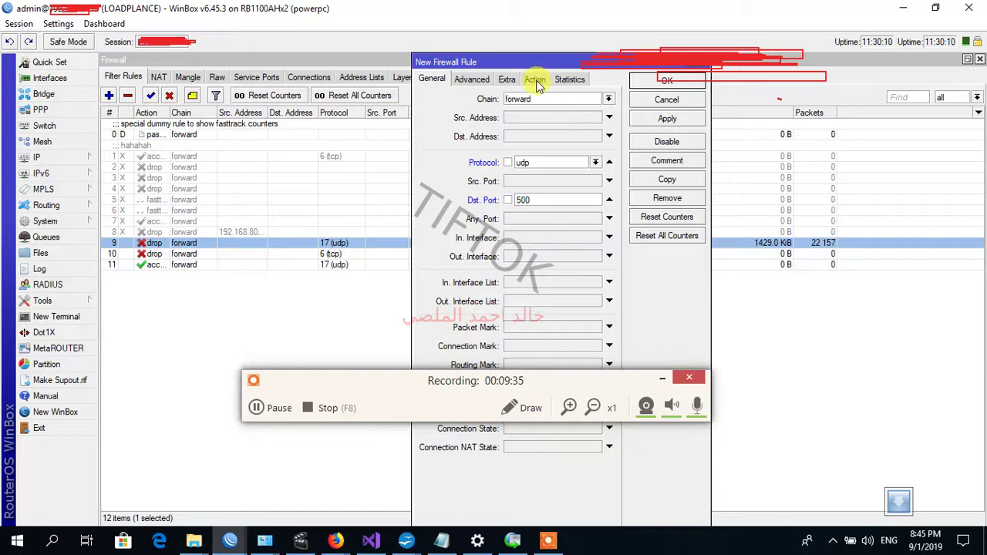
click(535, 79)
click(544, 99)
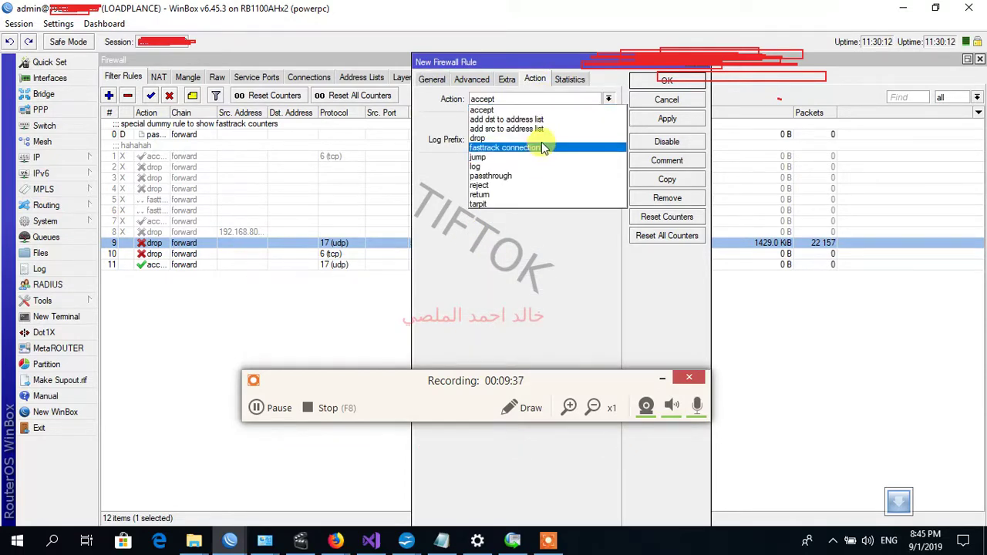
click(544, 138)
click(657, 82)
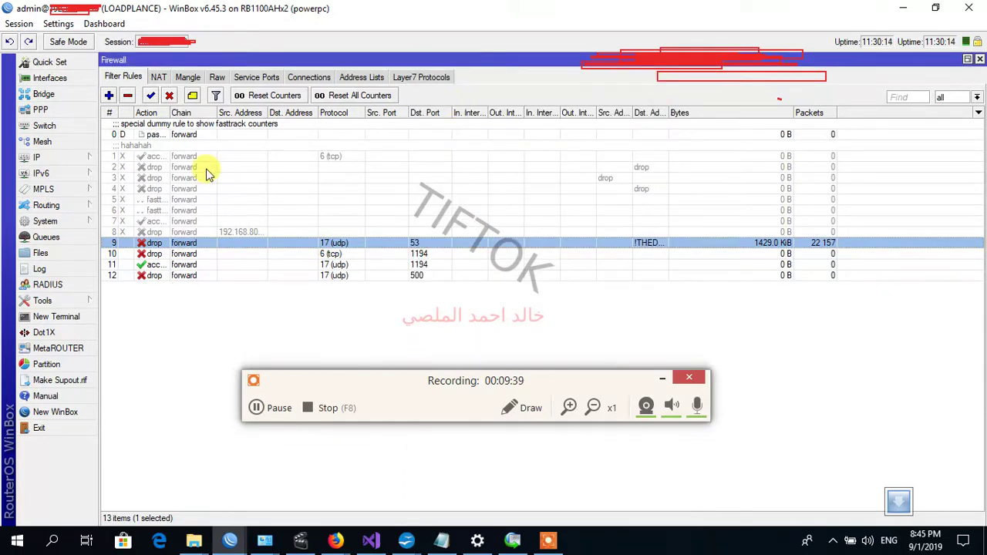
- Change the UDP 1194 rule's action from accept to drop
double_click(183, 265)
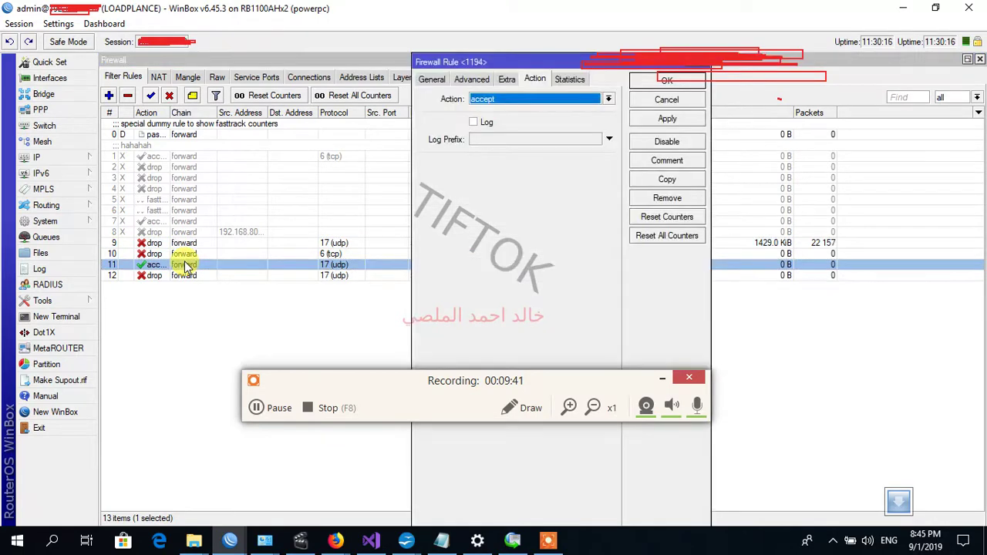
click(498, 100)
click(479, 138)
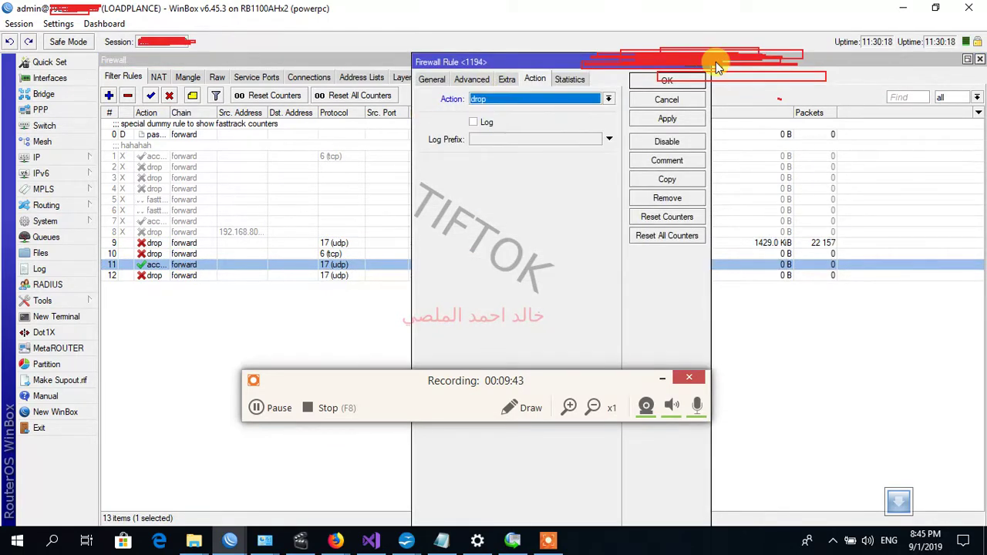
click(668, 80)
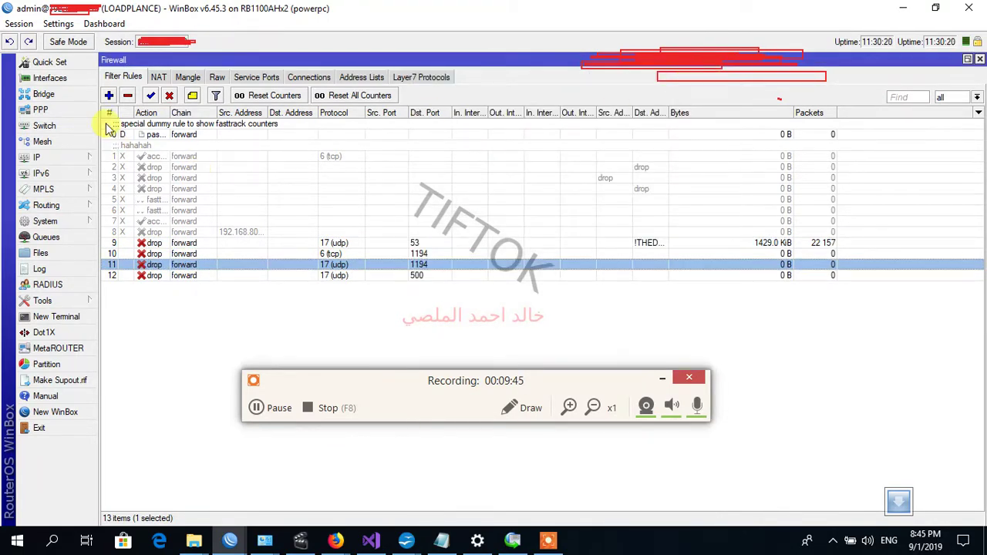
click(109, 95)
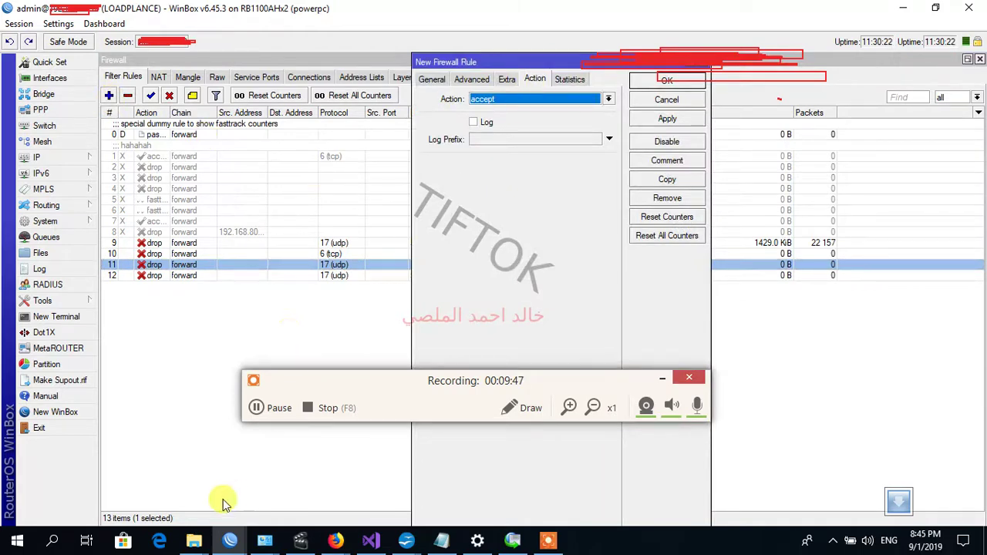
- Copy port 1701 from the VPN port notes
click(441, 540)
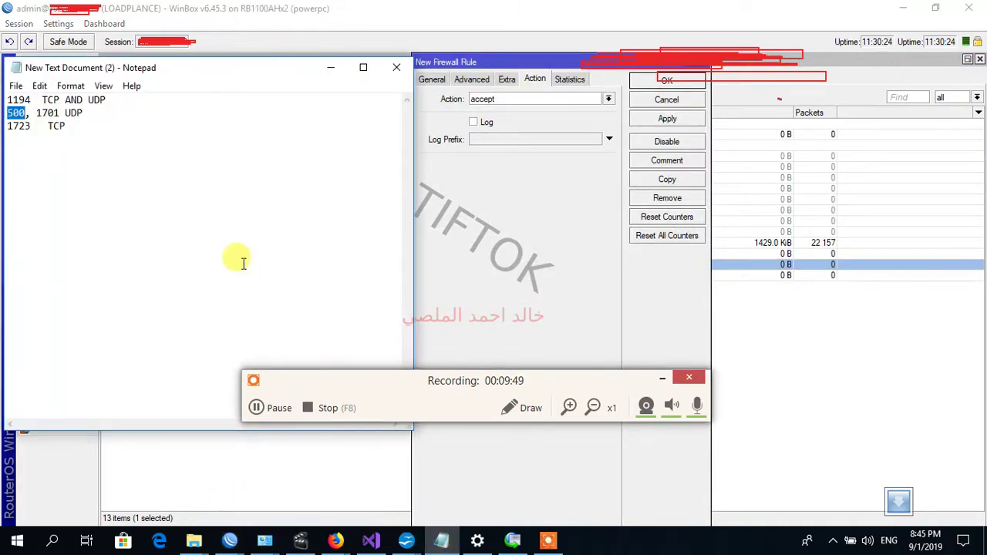
drag(37, 113, 59, 113)
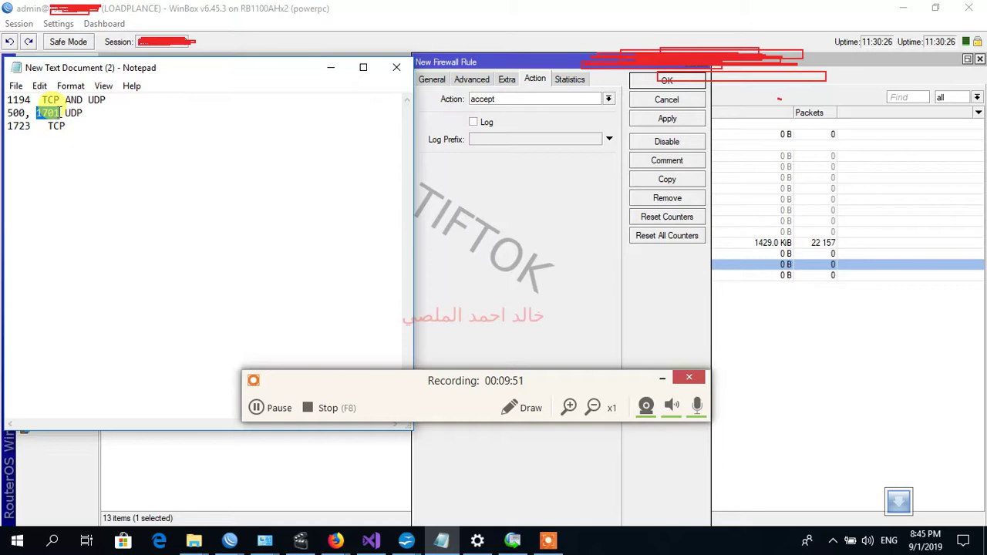
right_click(59, 113)
click(118, 158)
click(470, 180)
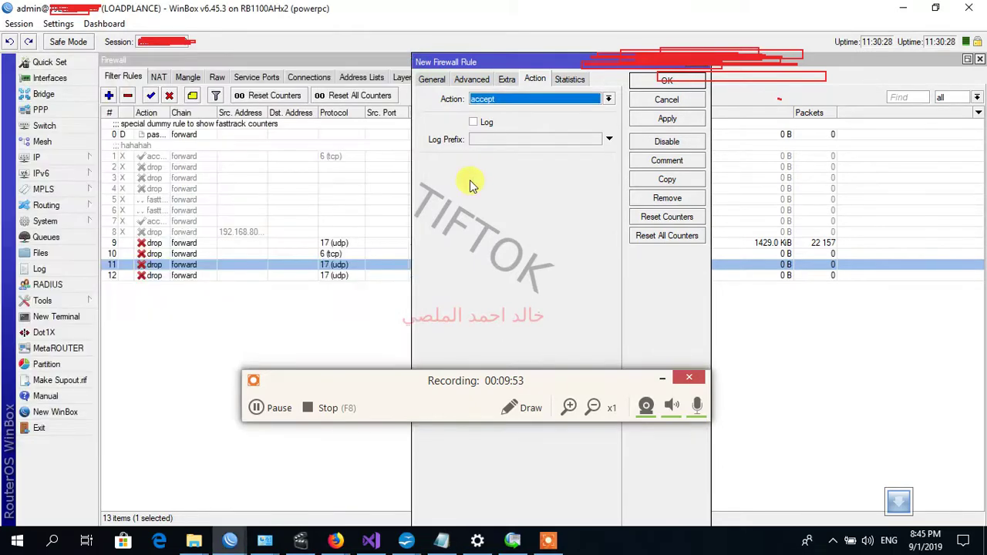
- Set the new rule to protocol udp, destination port 1701 and action drop, and save it
click(430, 80)
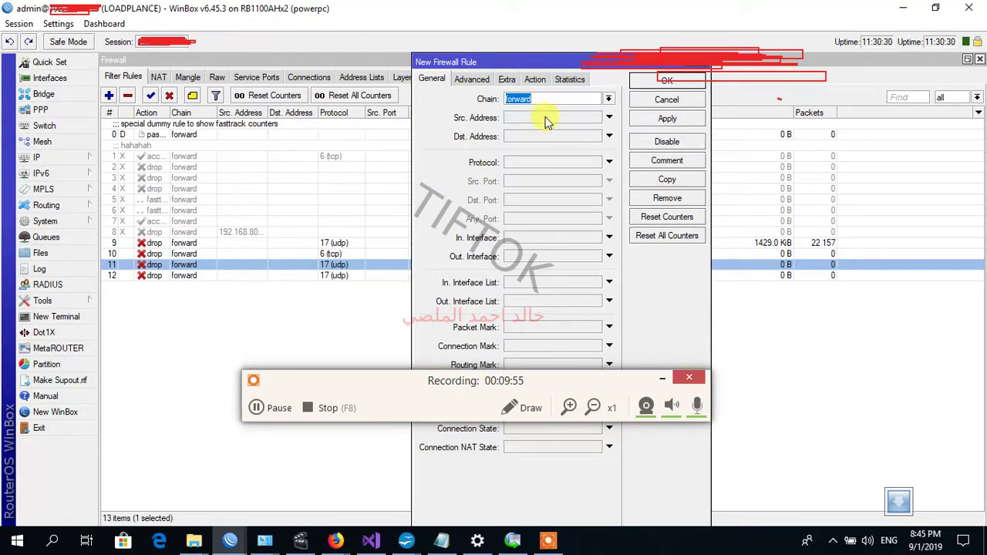
click(524, 162)
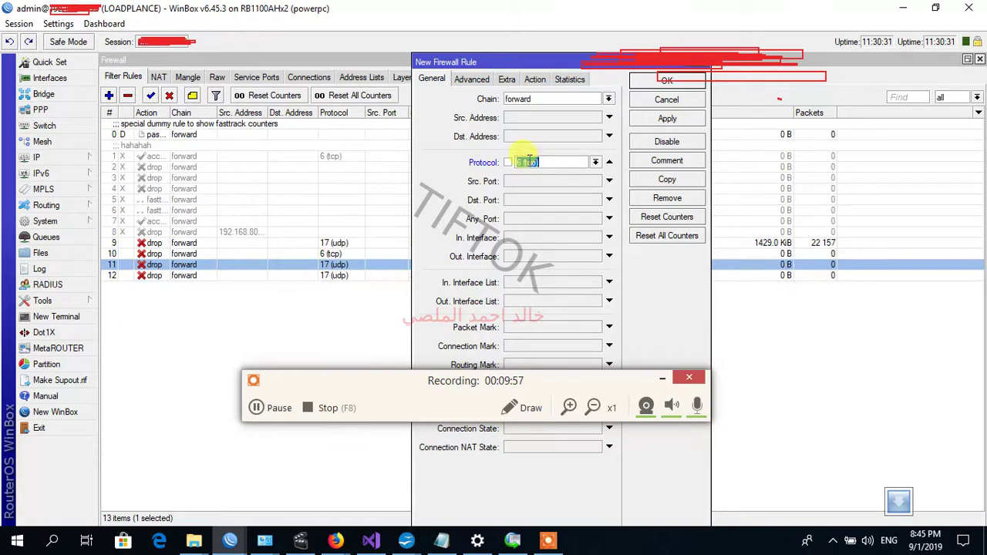
click(597, 162)
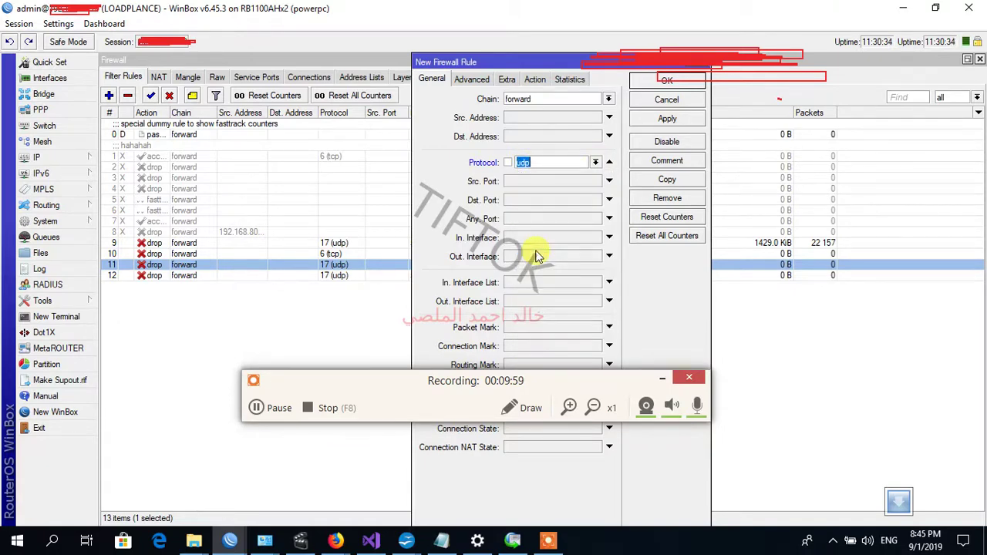
click(528, 200)
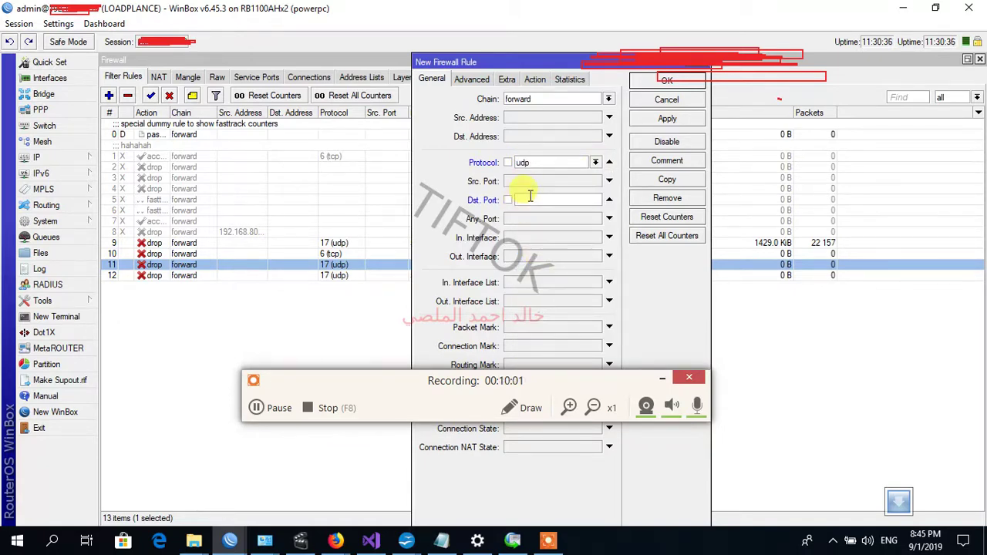
right_click(530, 198)
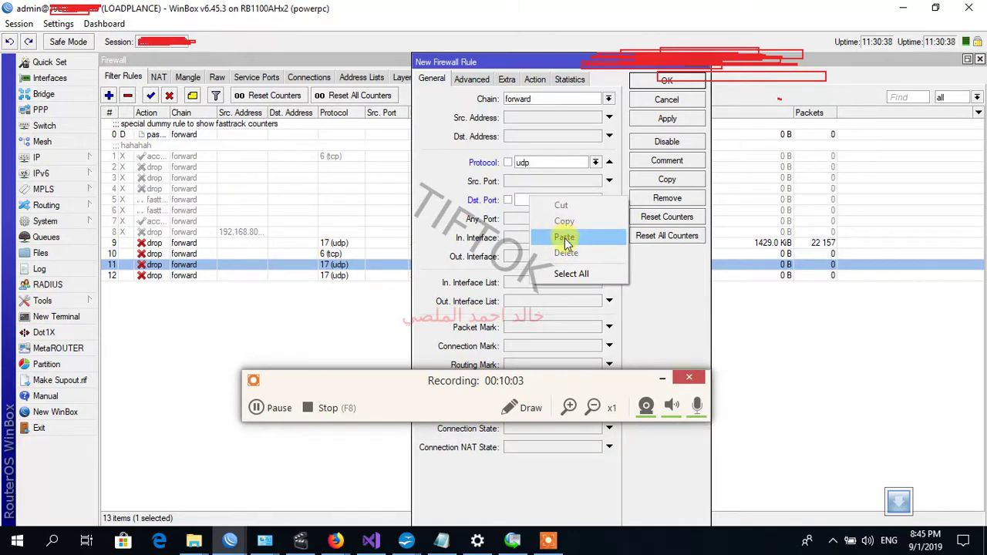
click(566, 238)
click(667, 122)
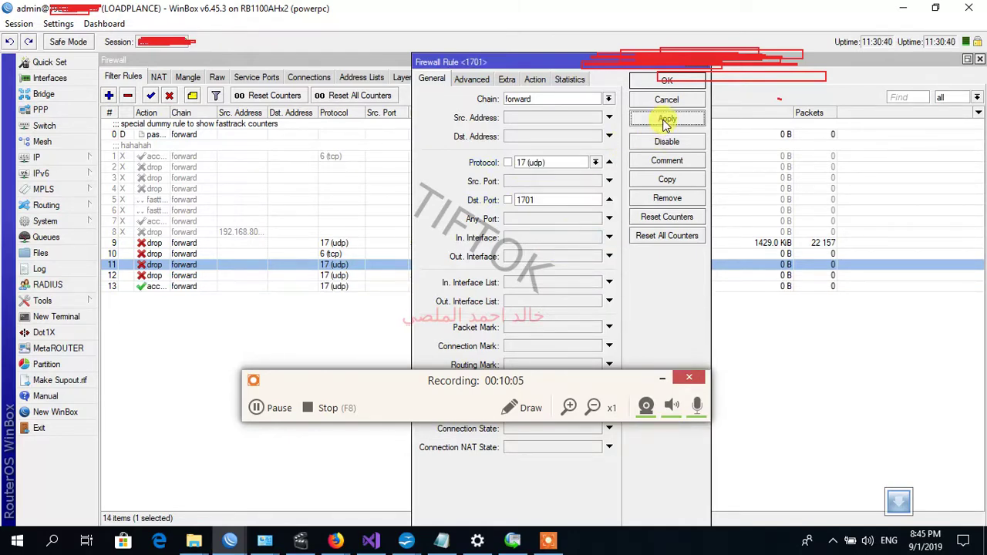
click(661, 81)
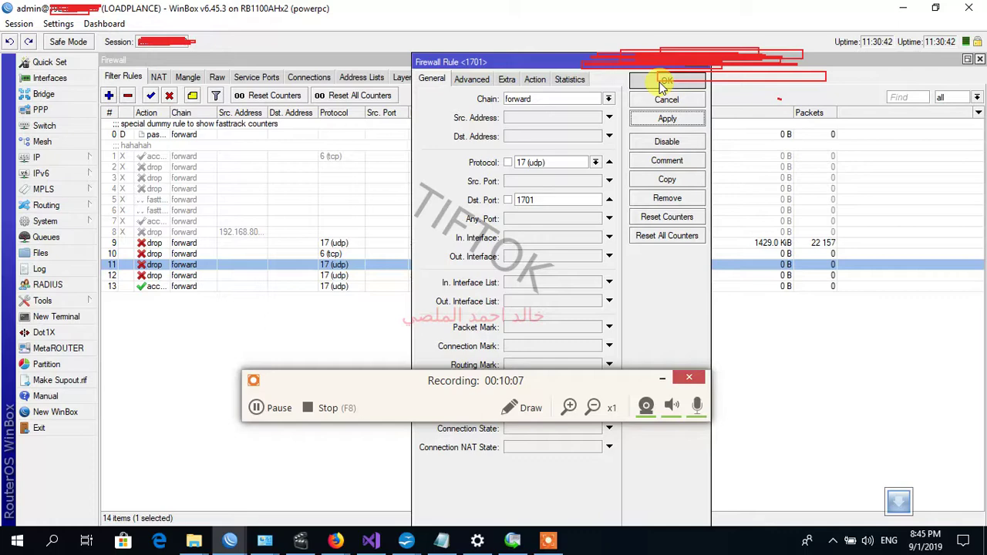
click(544, 79)
click(553, 99)
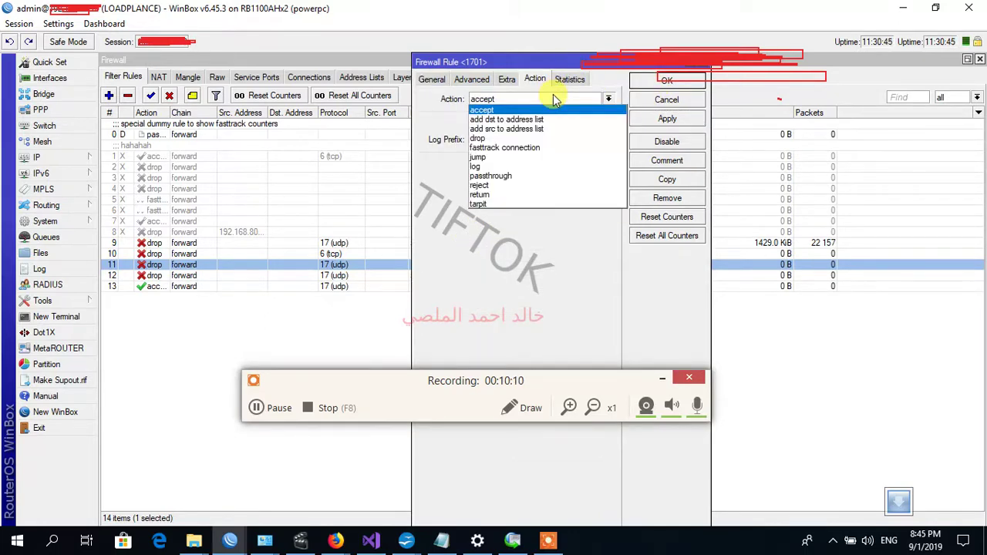
click(532, 138)
click(659, 82)
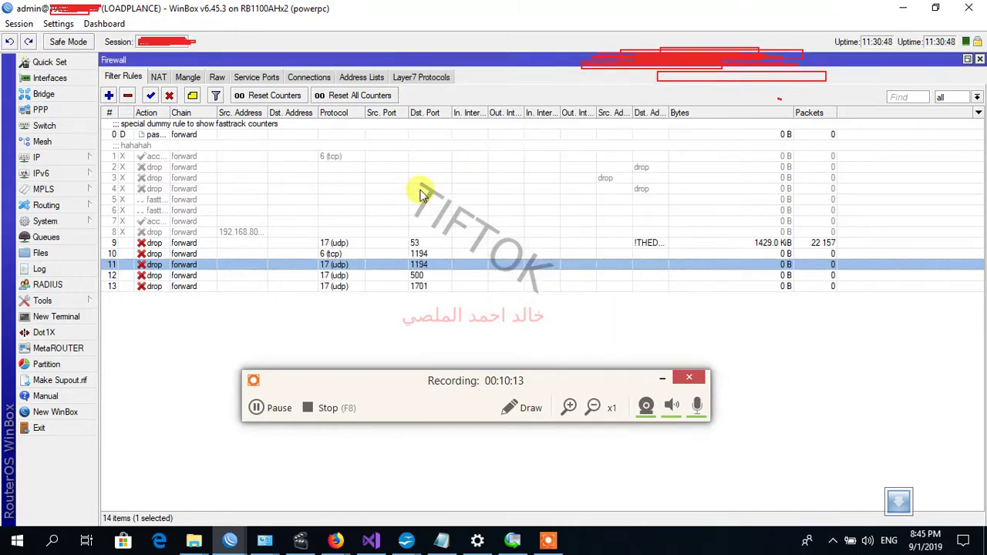
- Start a new forward rule and copy port 1723 from the VPN port notes
click(109, 95)
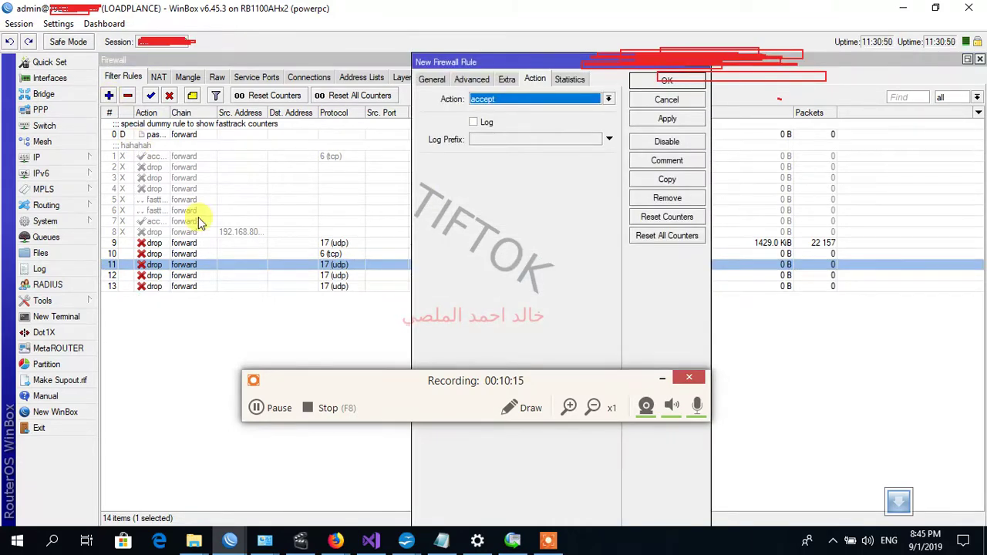
click(198, 220)
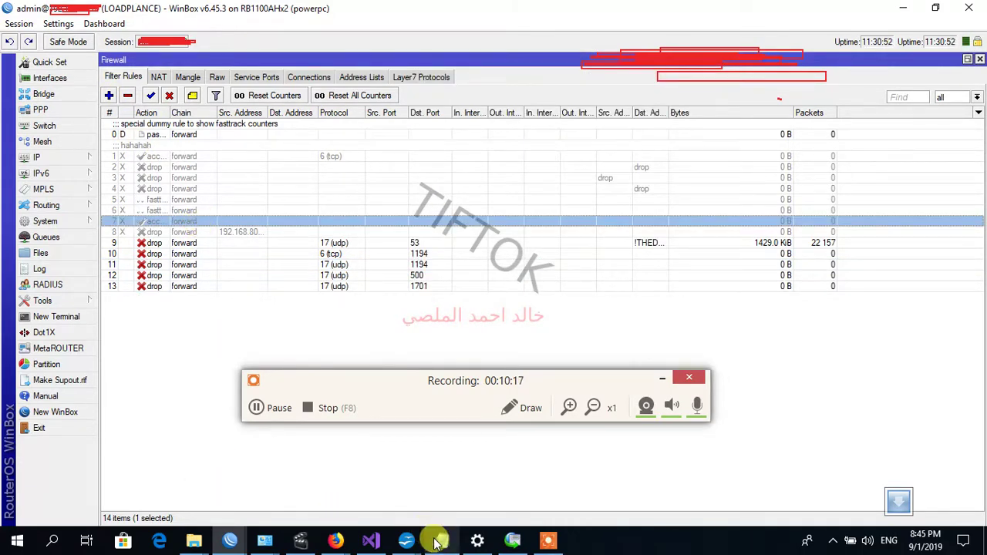
mouse_move(442, 541)
click(427, 496)
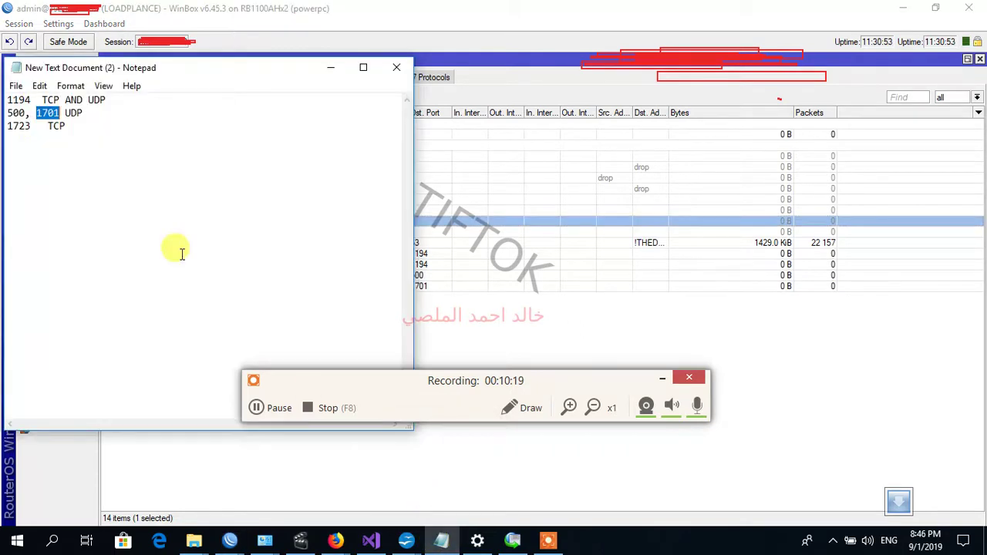
double_click(19, 125)
right_click(15, 129)
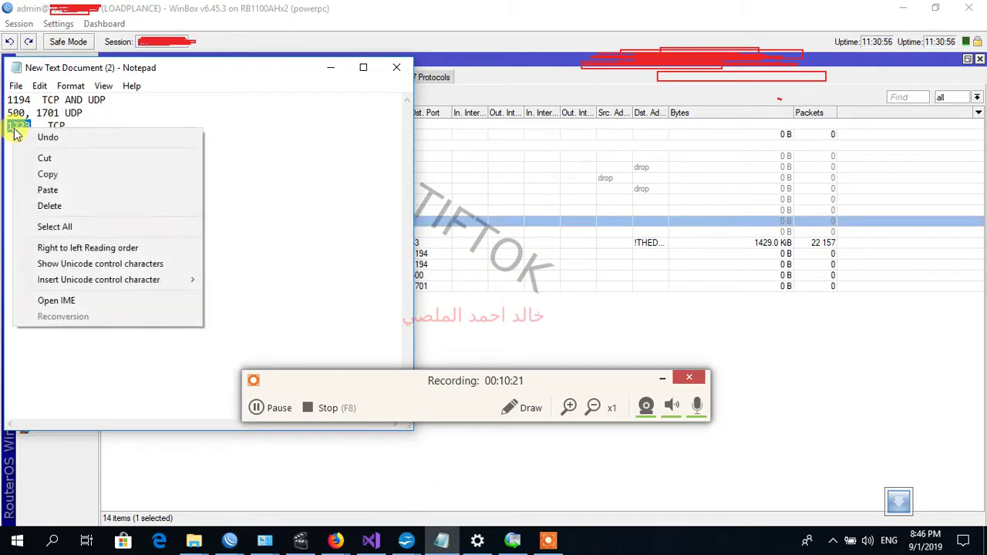
click(67, 177)
click(485, 315)
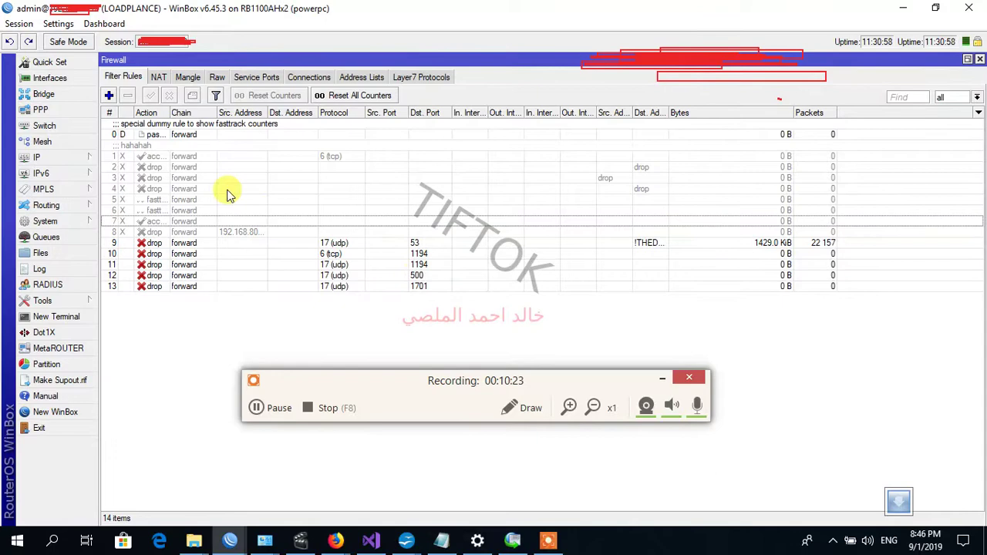
- Set the rule to protocol tcp, destination port 1723 and action drop, and save it
click(109, 95)
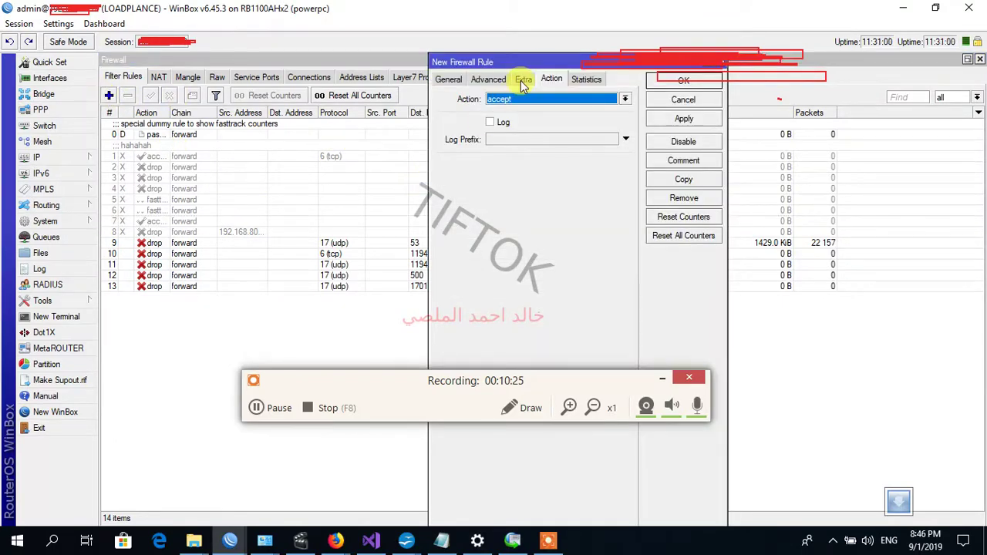
click(521, 102)
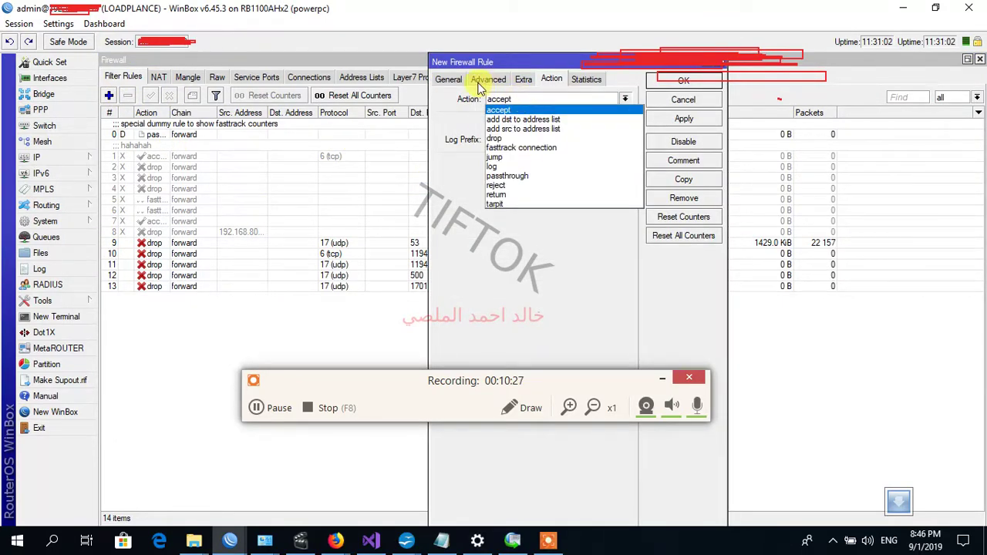
click(452, 81)
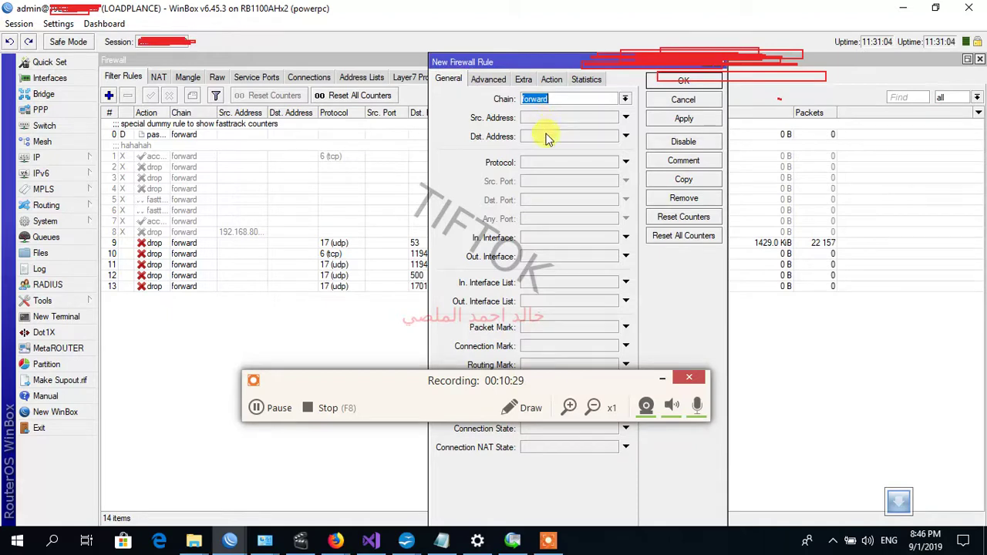
click(625, 162)
click(612, 163)
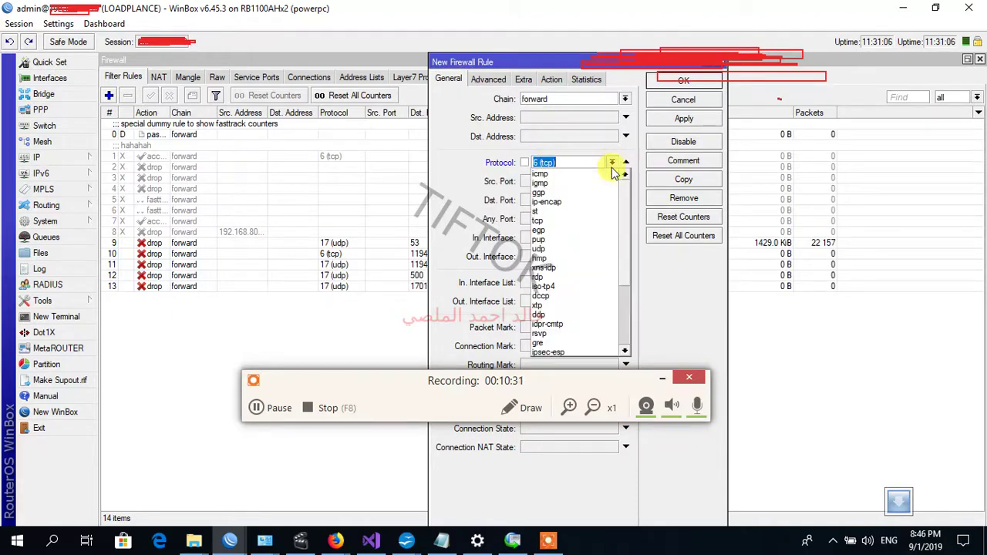
click(539, 200)
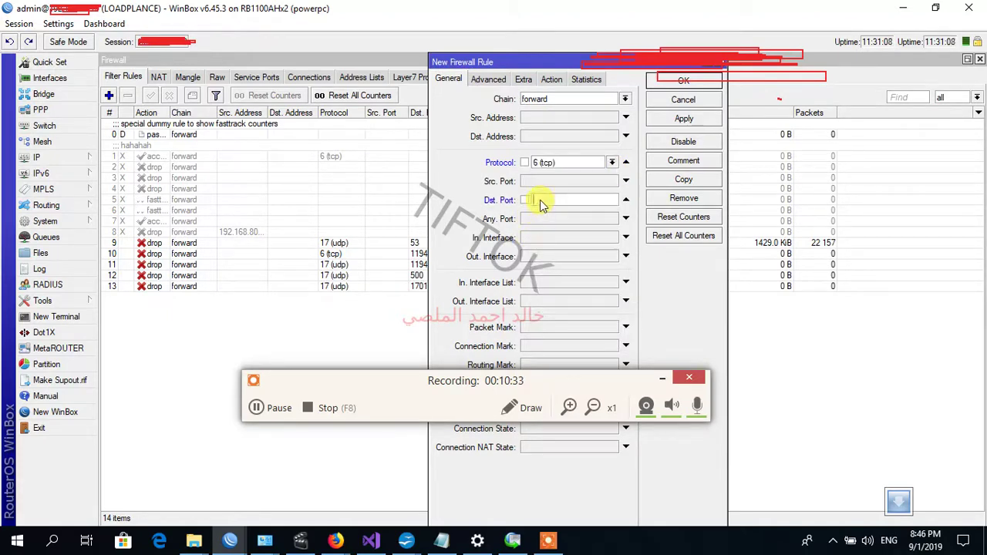
right_click(540, 202)
click(575, 241)
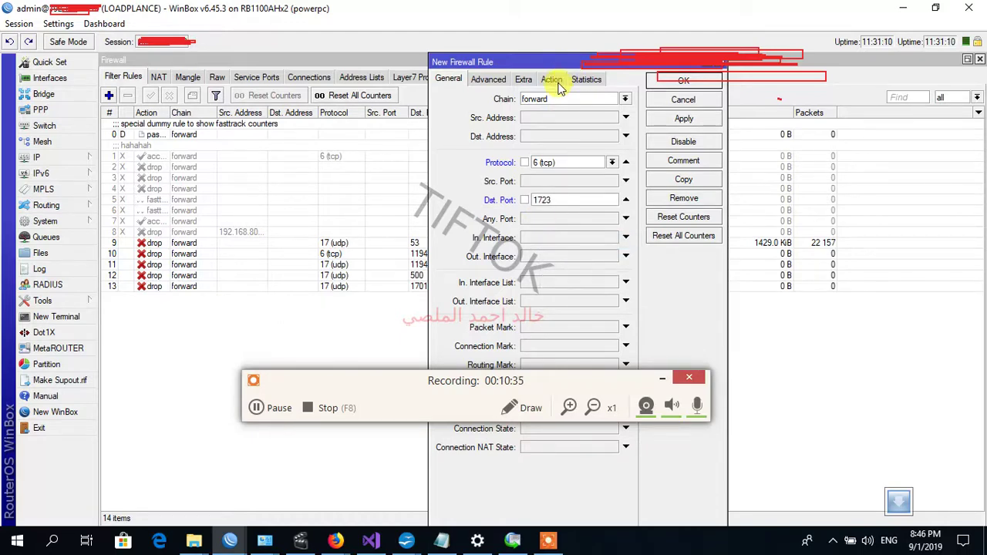
click(552, 80)
click(555, 98)
click(540, 137)
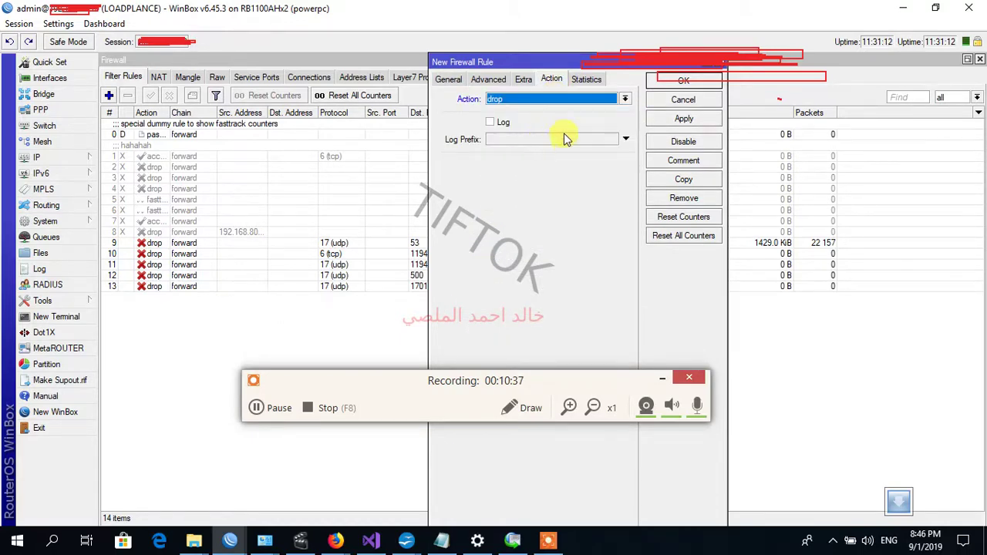
click(682, 79)
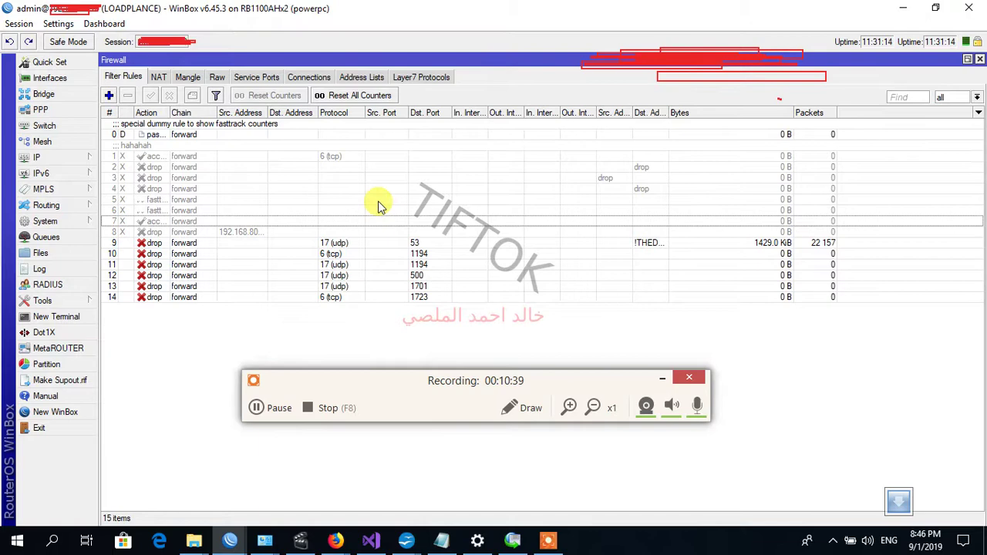